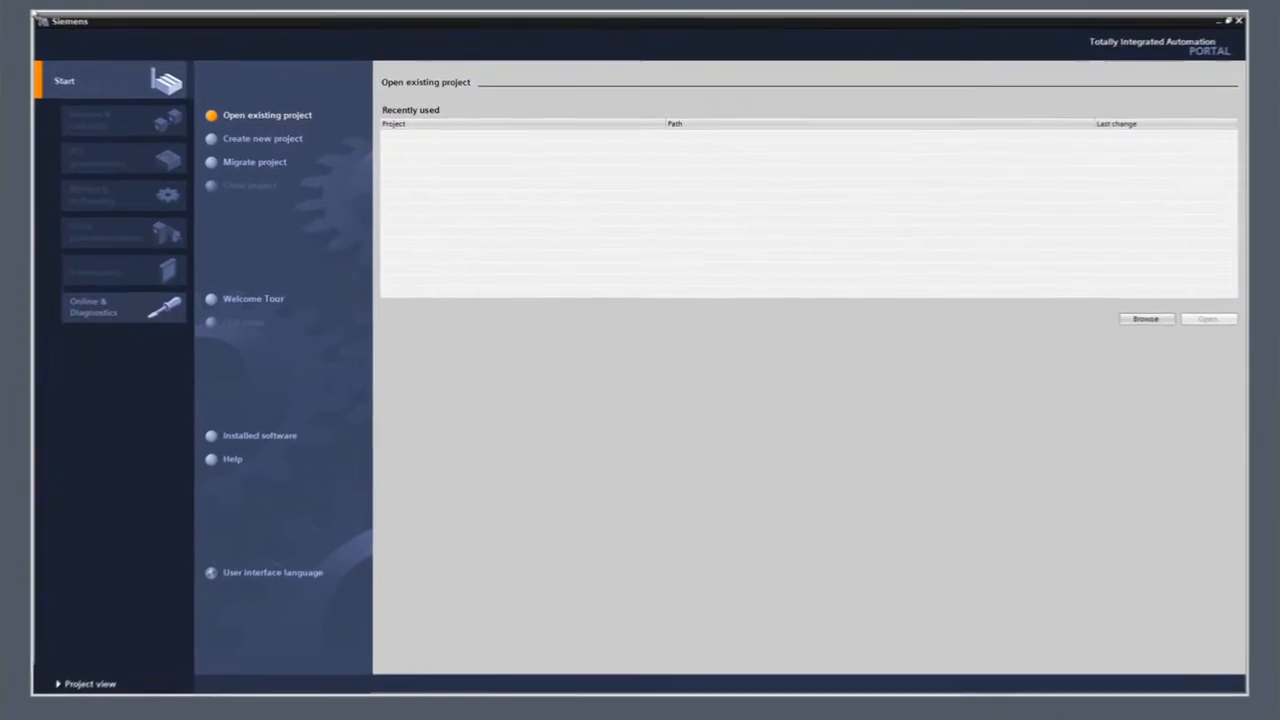
Create a new project named Project2 in the path D:\01_Projects.
click(277, 139)
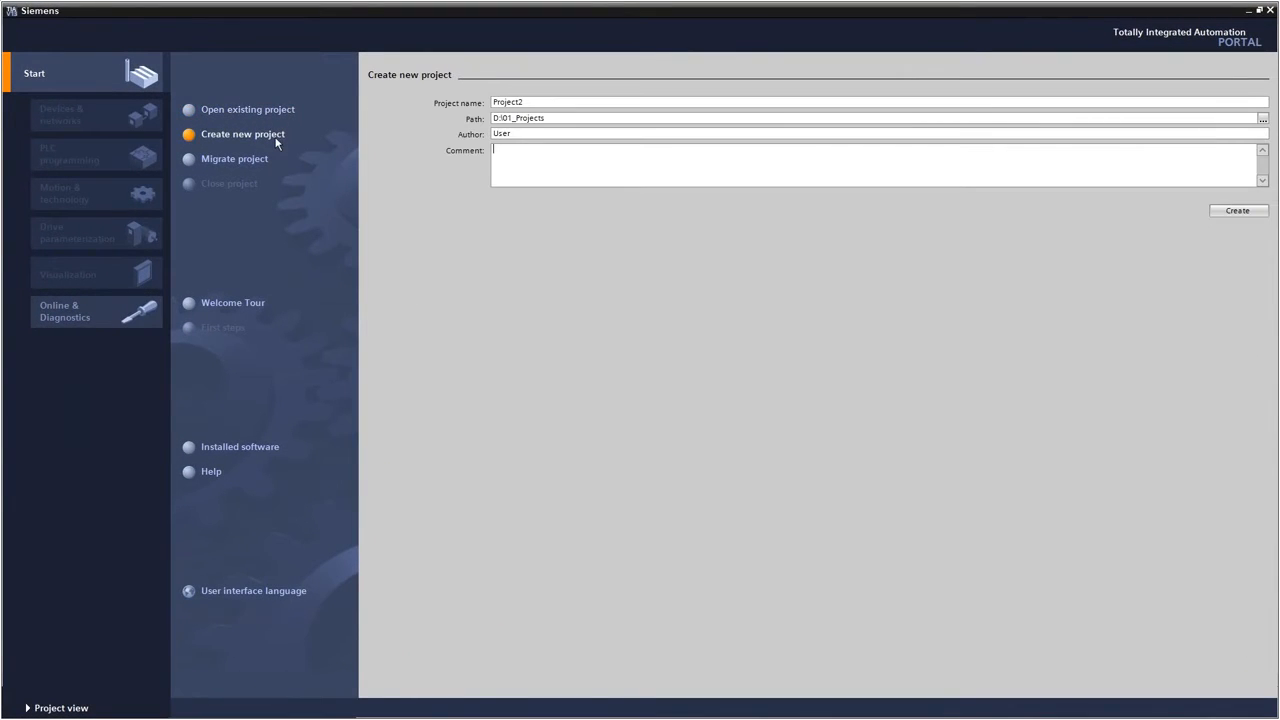
click(1234, 211)
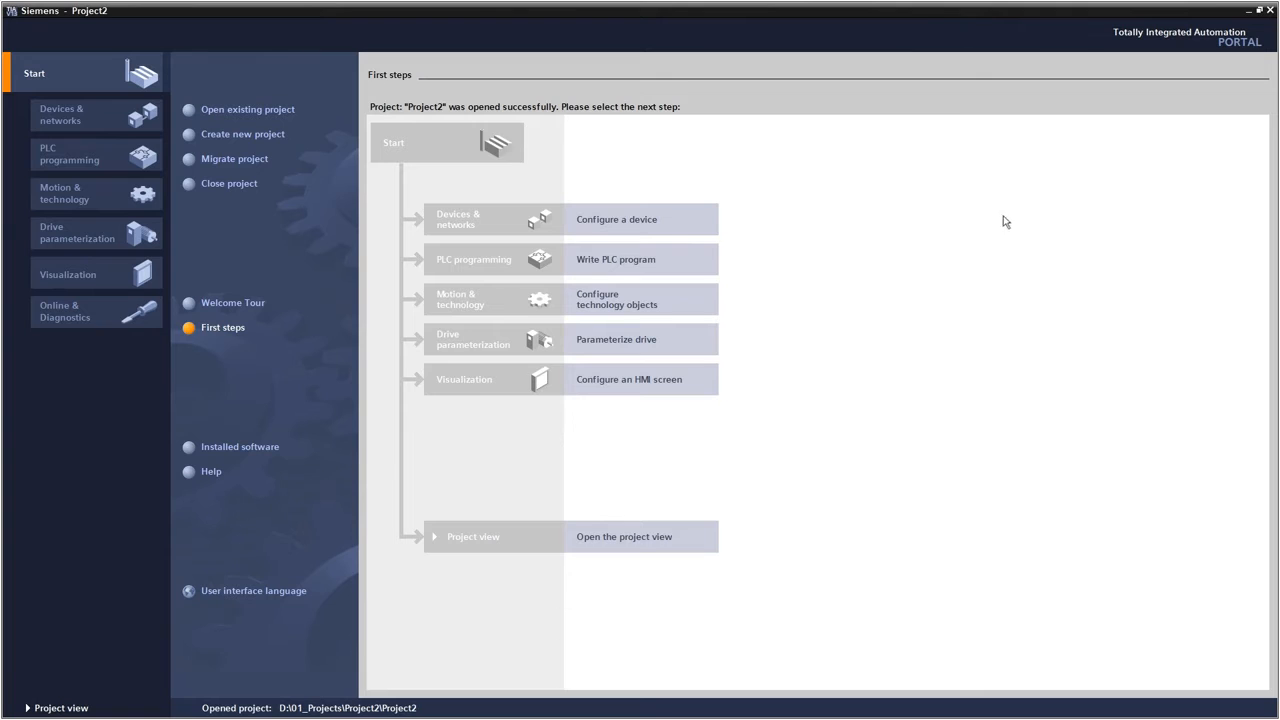
Add a SIMATIC S7-1500 controller, CPU 1516-3 PN/DP with article 6ES7 516-3AN00-0AB0, version V1.6, as a new device.
click(666, 231)
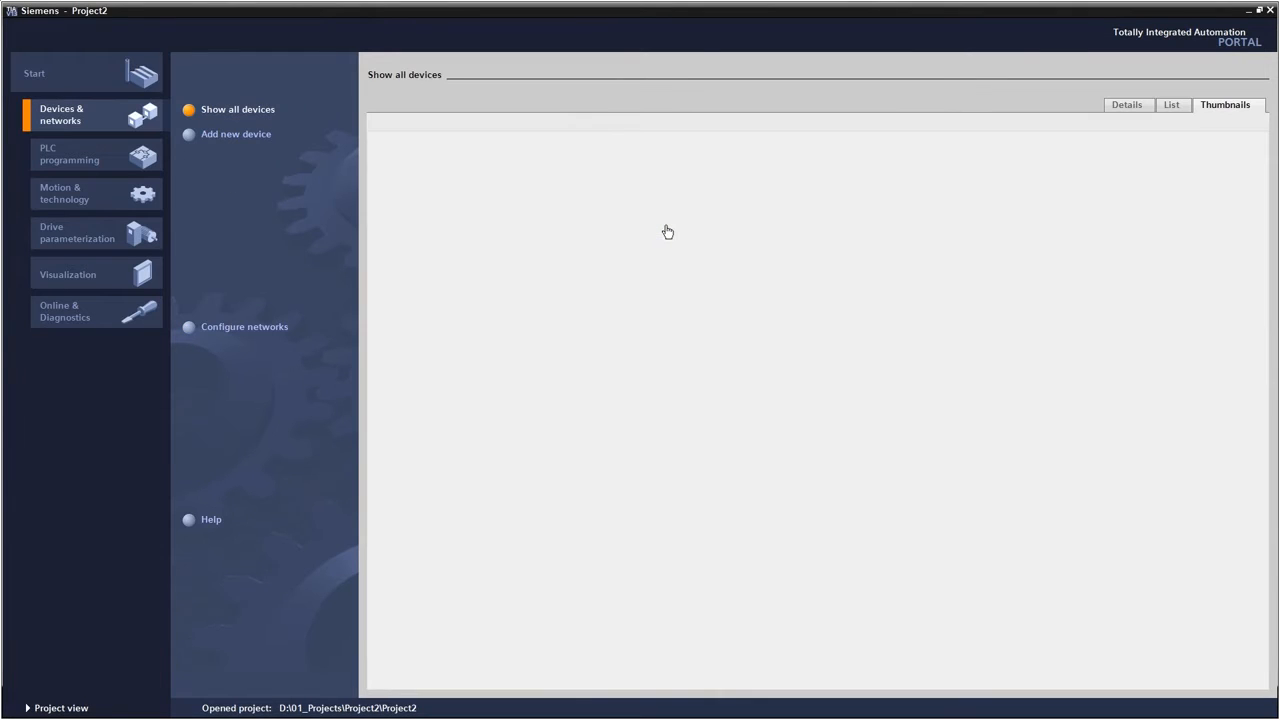
click(265, 140)
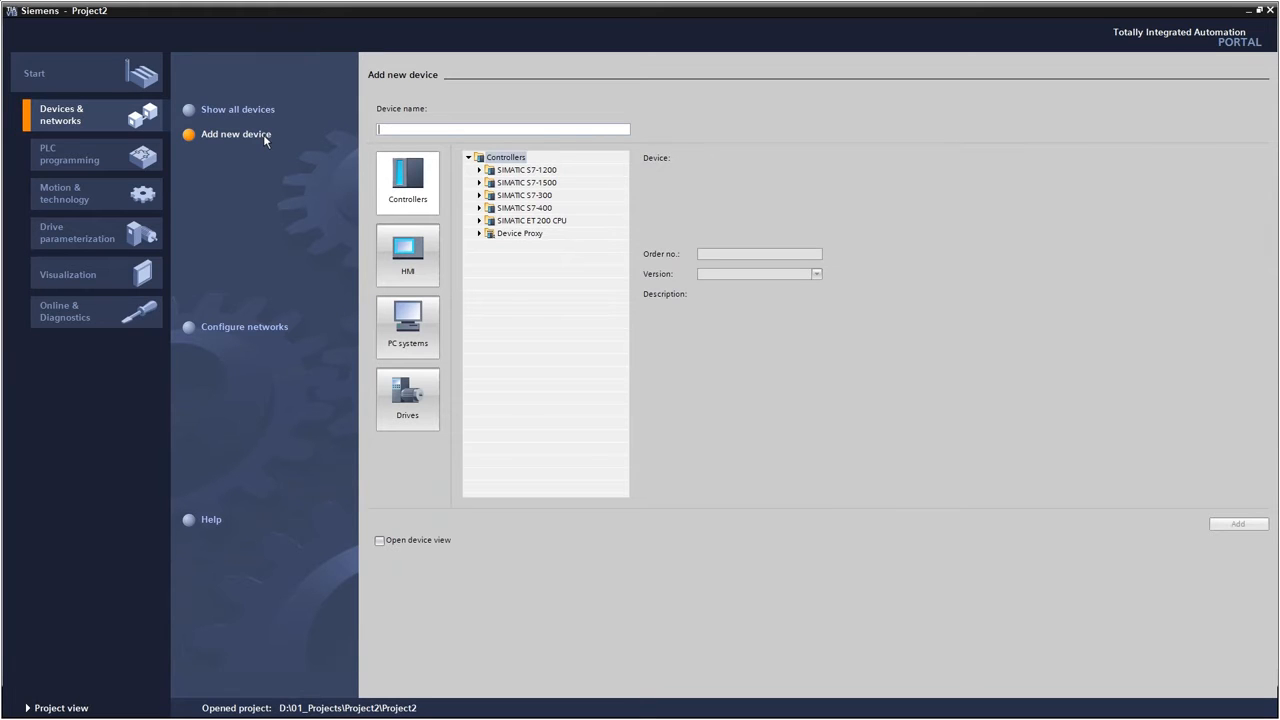
click(409, 400)
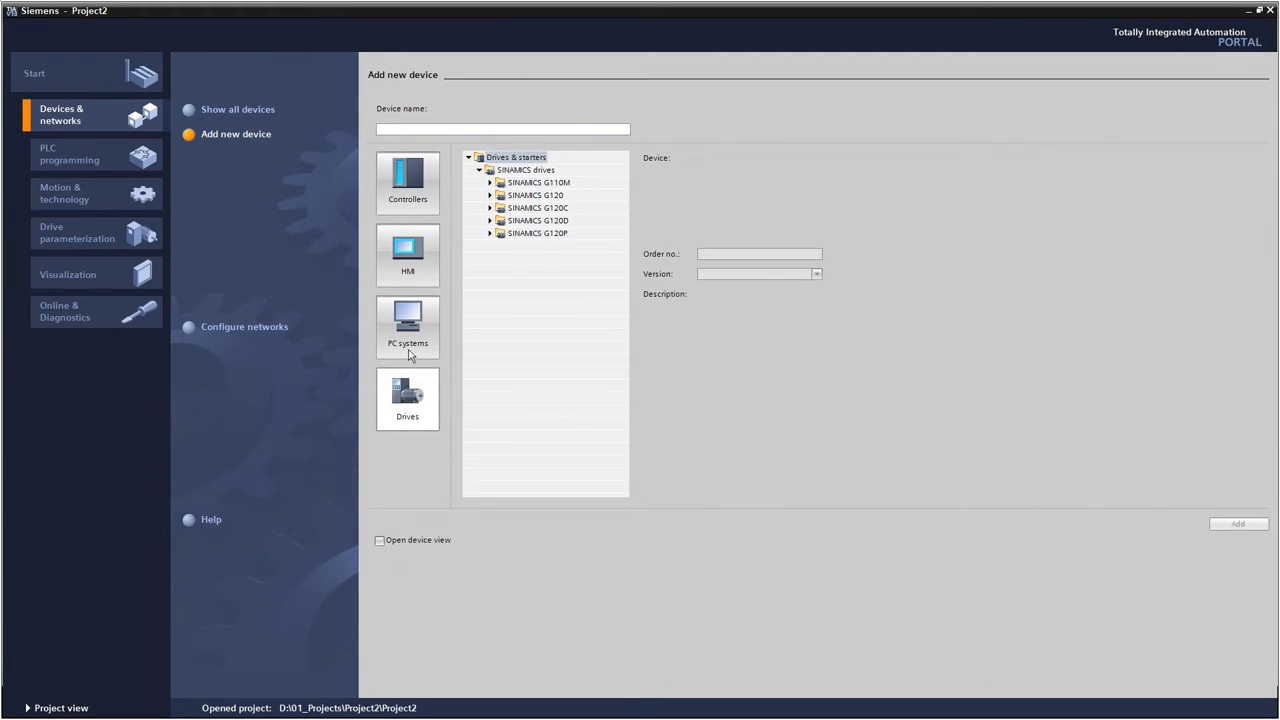
click(410, 349)
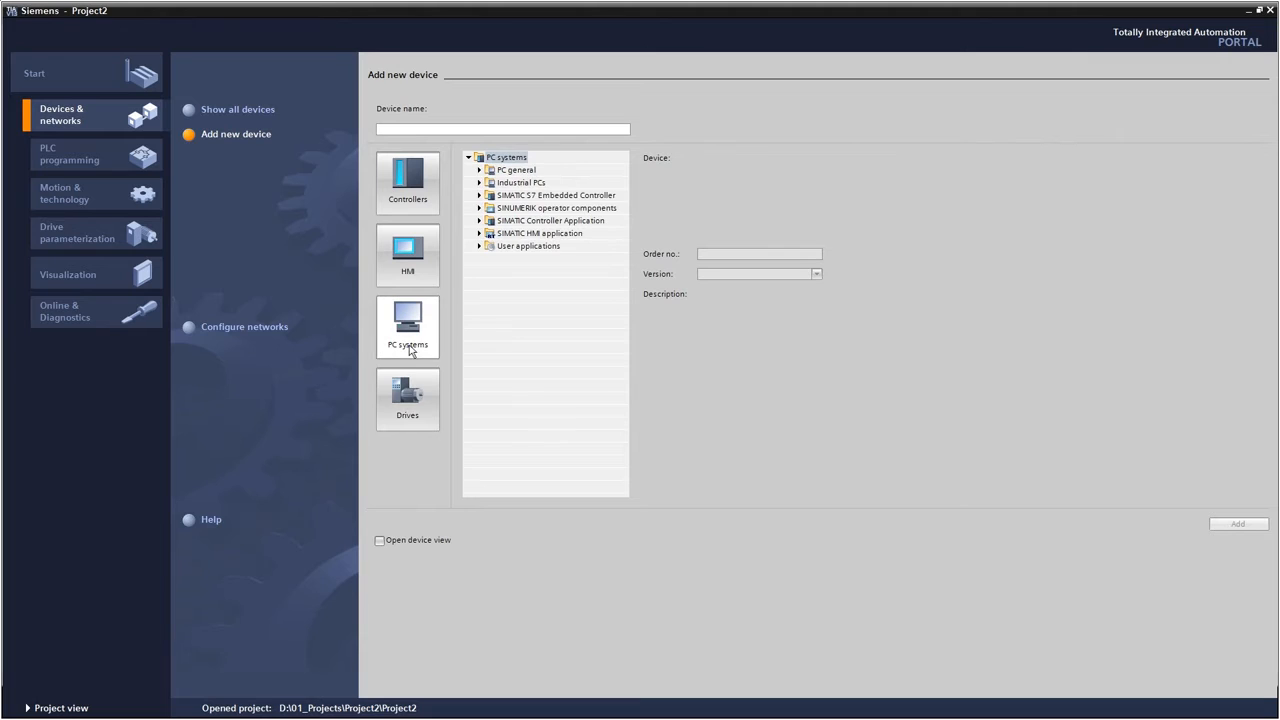
click(397, 283)
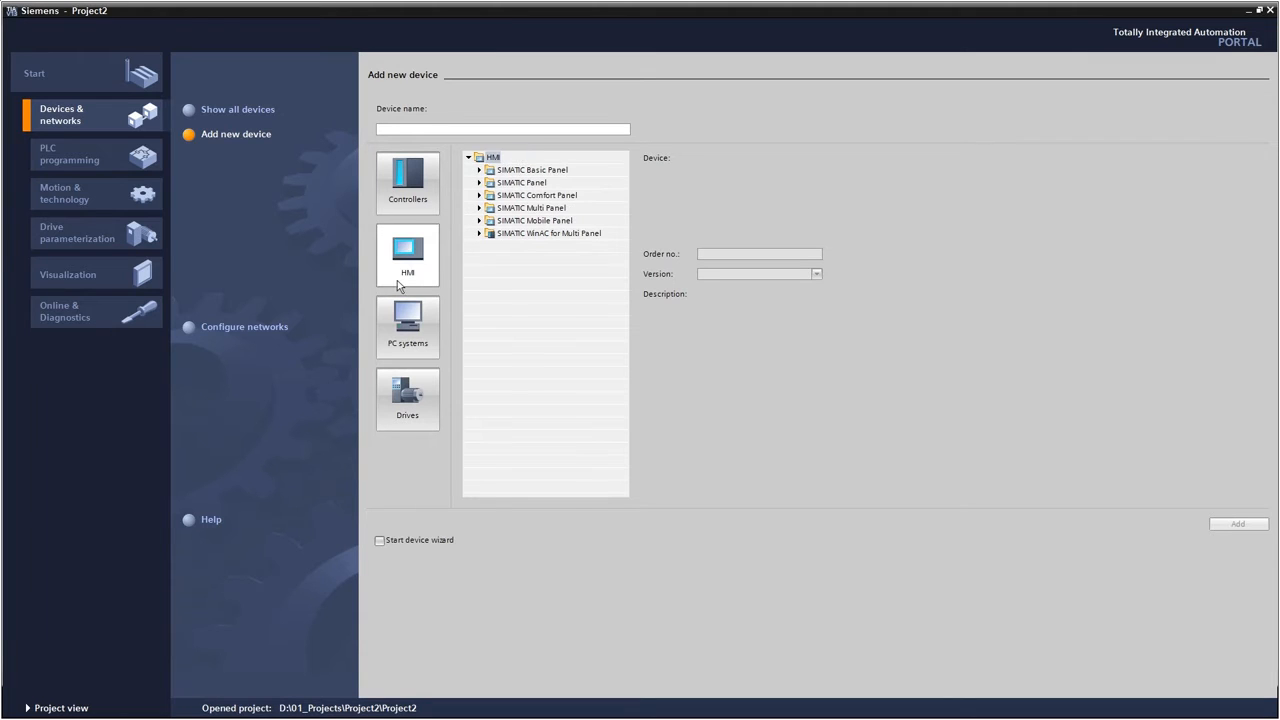
click(419, 208)
click(480, 183)
click(490, 196)
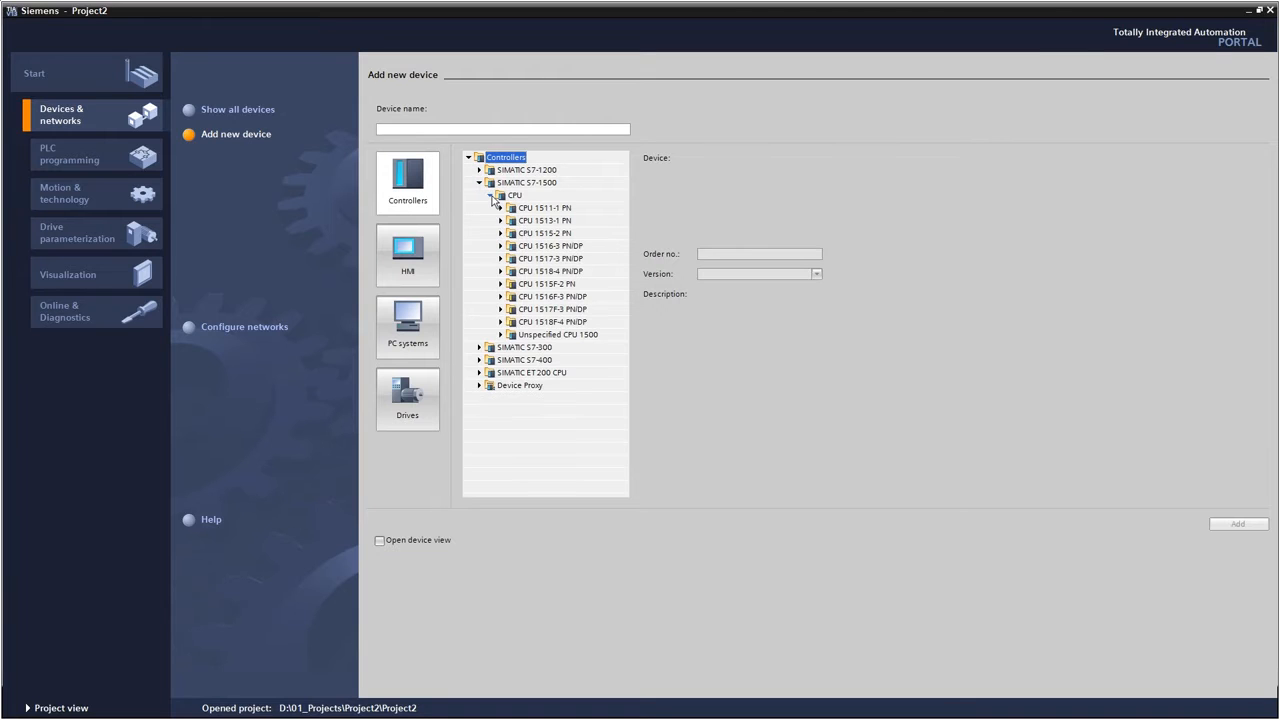
click(501, 246)
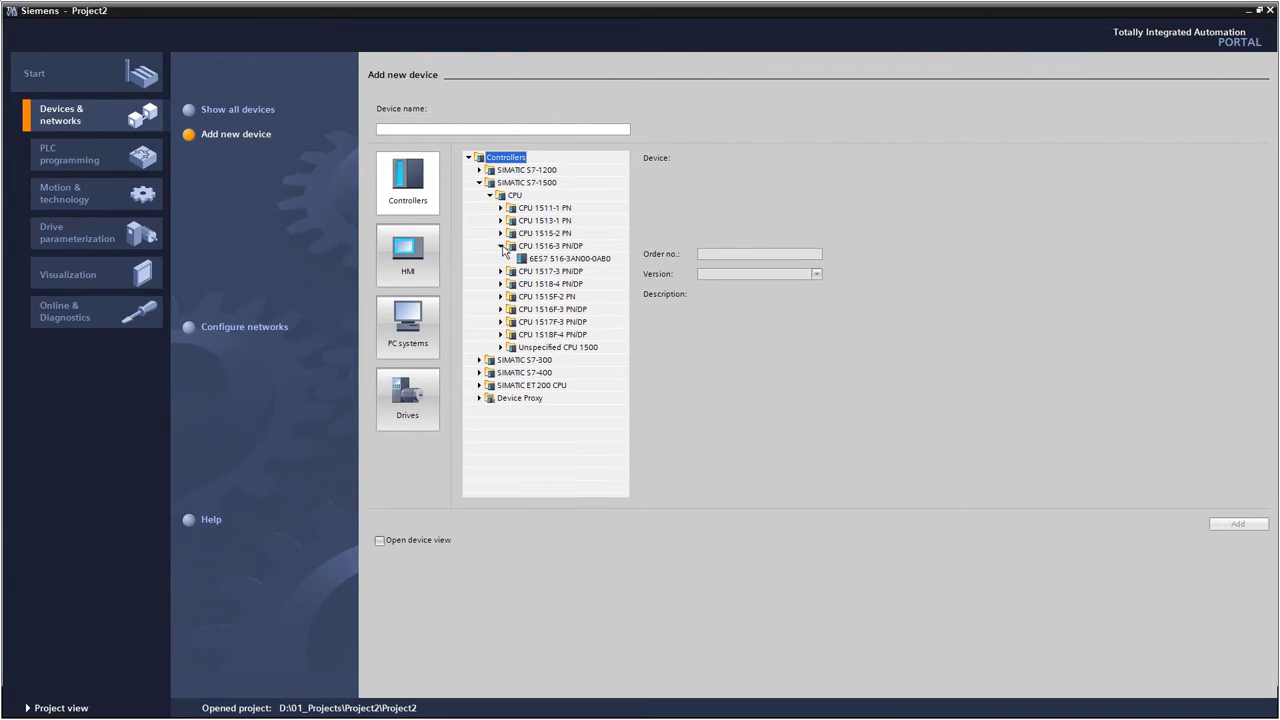
click(530, 262)
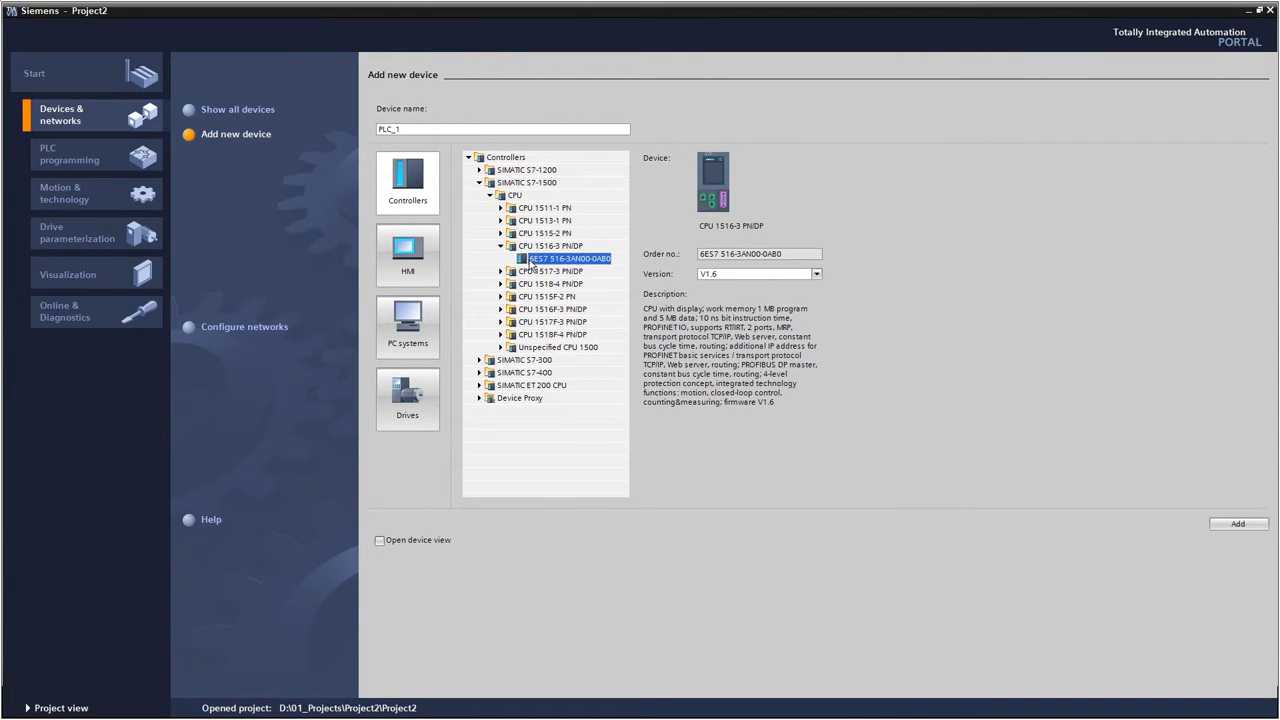
double_click(530, 262)
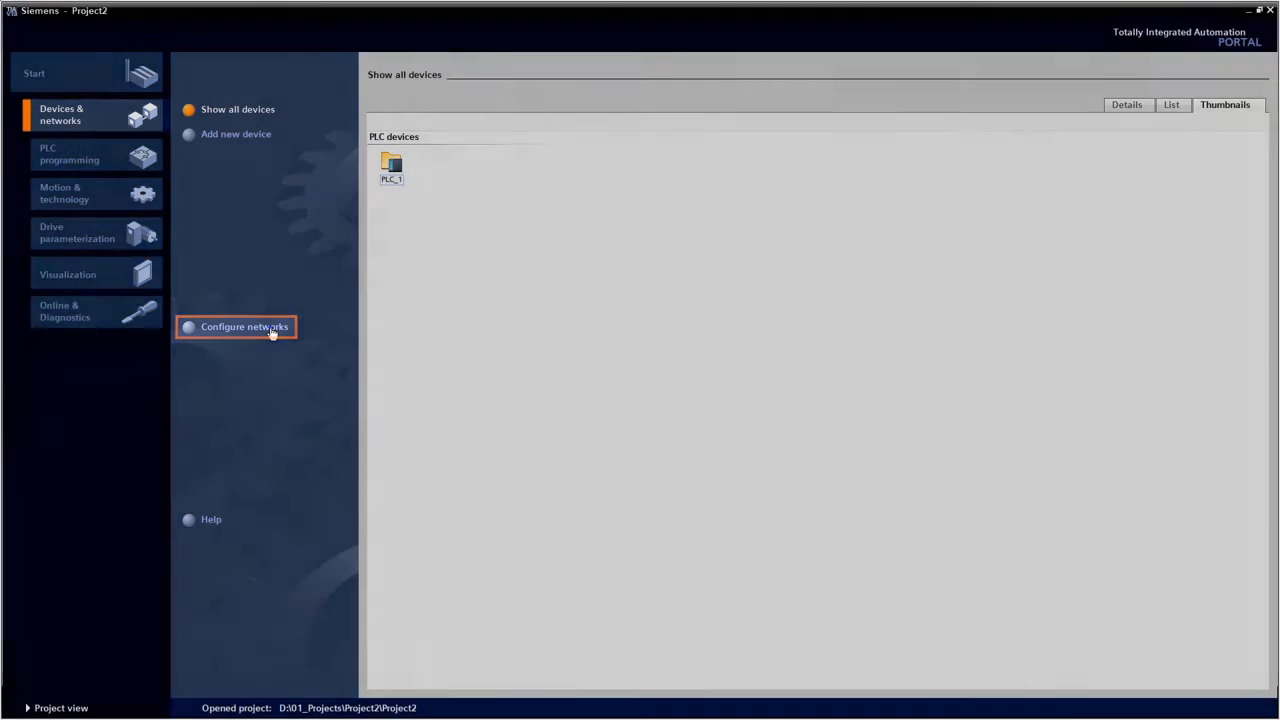
Open the network configuration and add the ET 200SP PROFINET interface module IM 155-6 PN ST (6ES7 155-6AU00-0BN0).
click(244, 327)
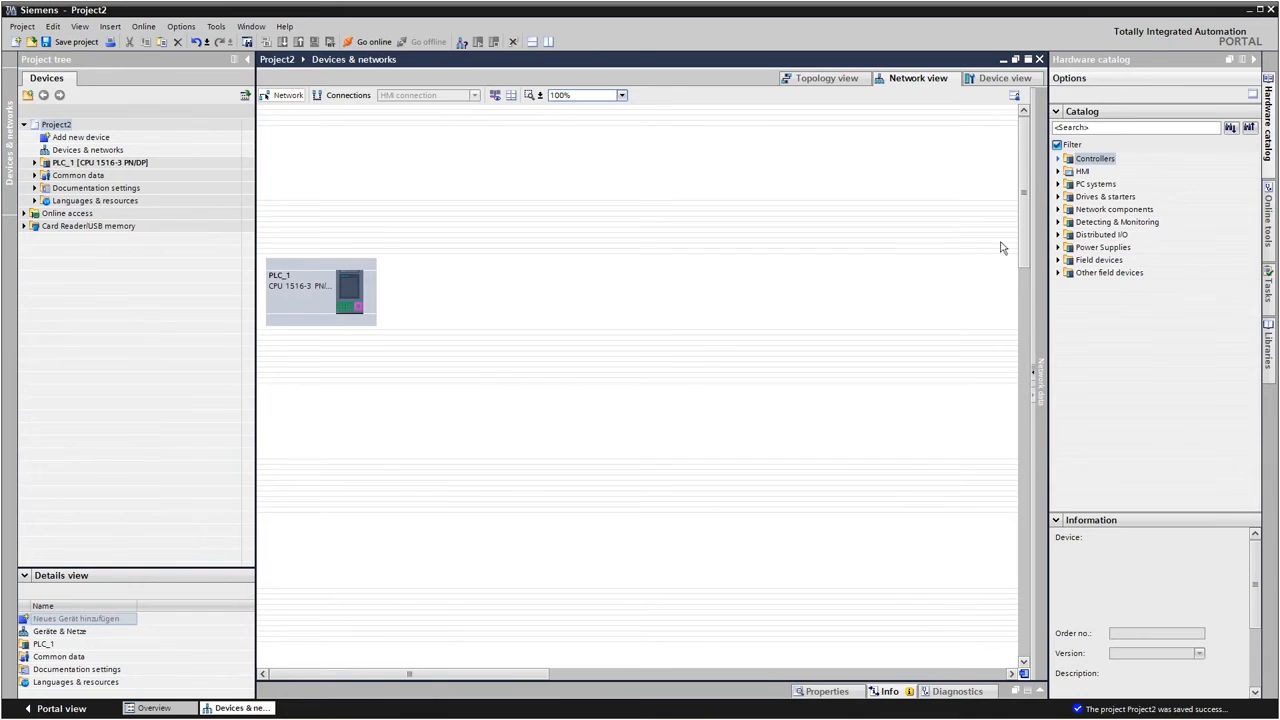
click(1058, 235)
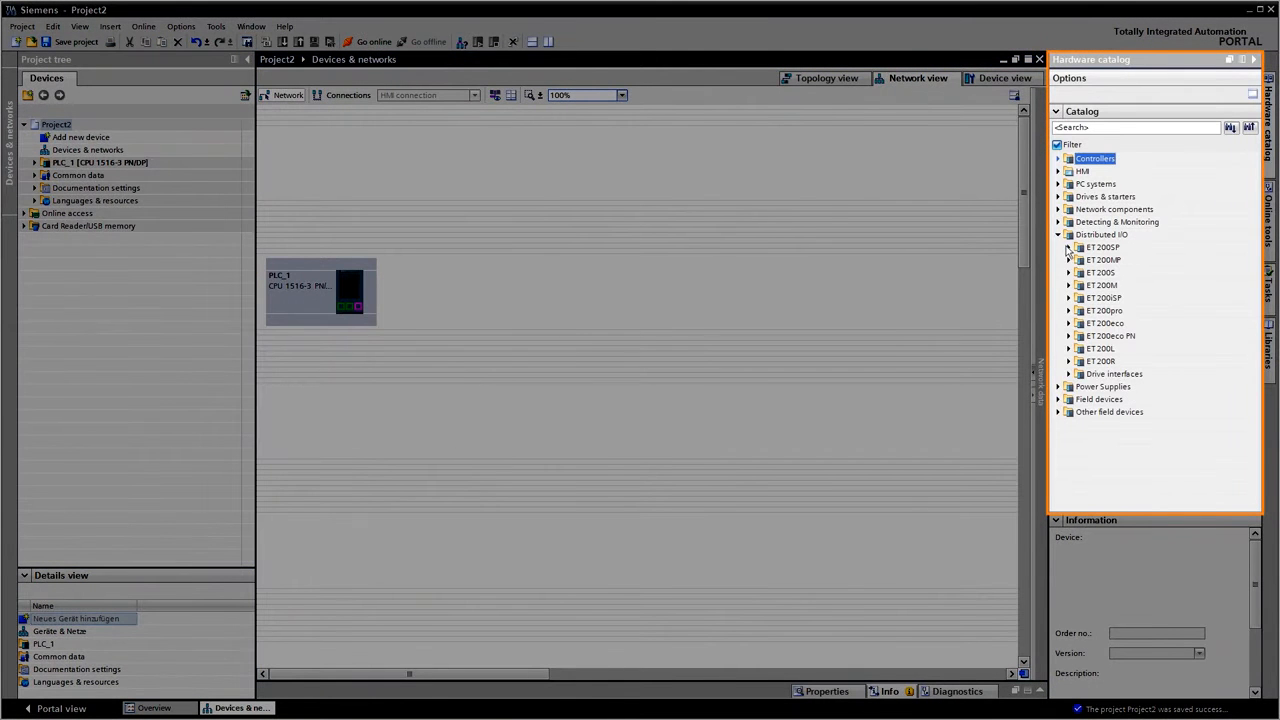
click(1068, 247)
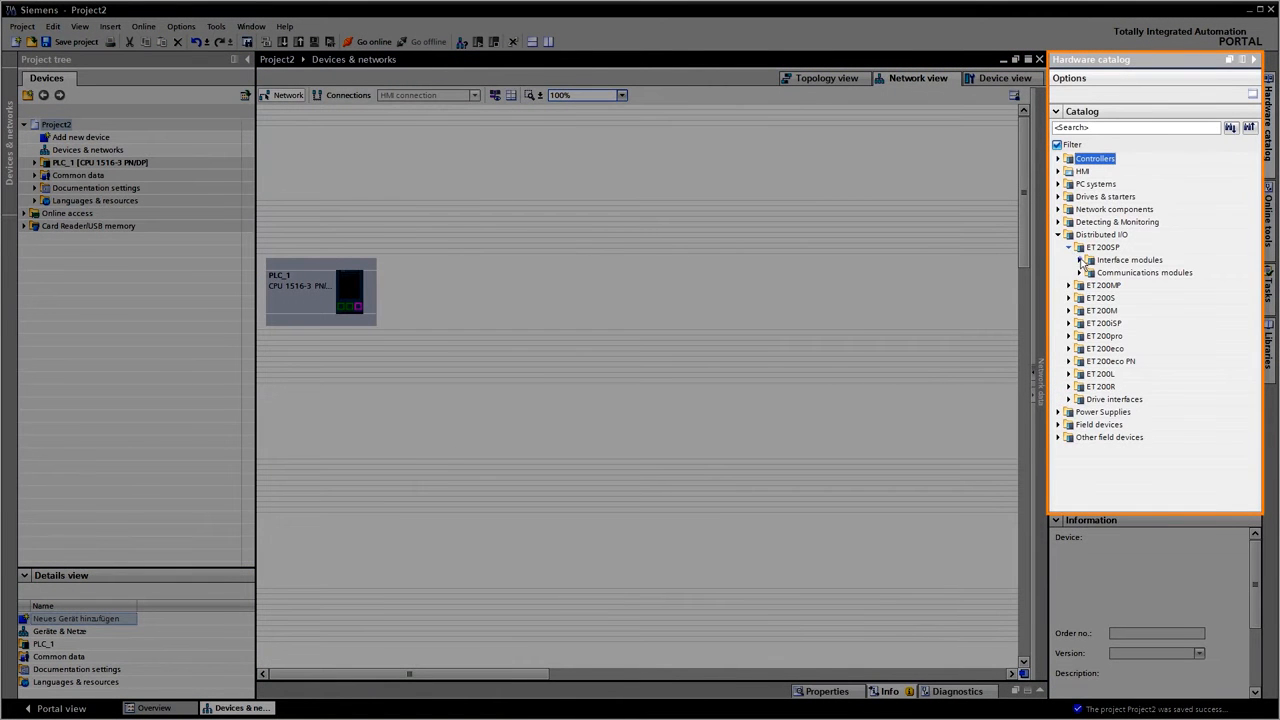
click(1080, 260)
click(1091, 273)
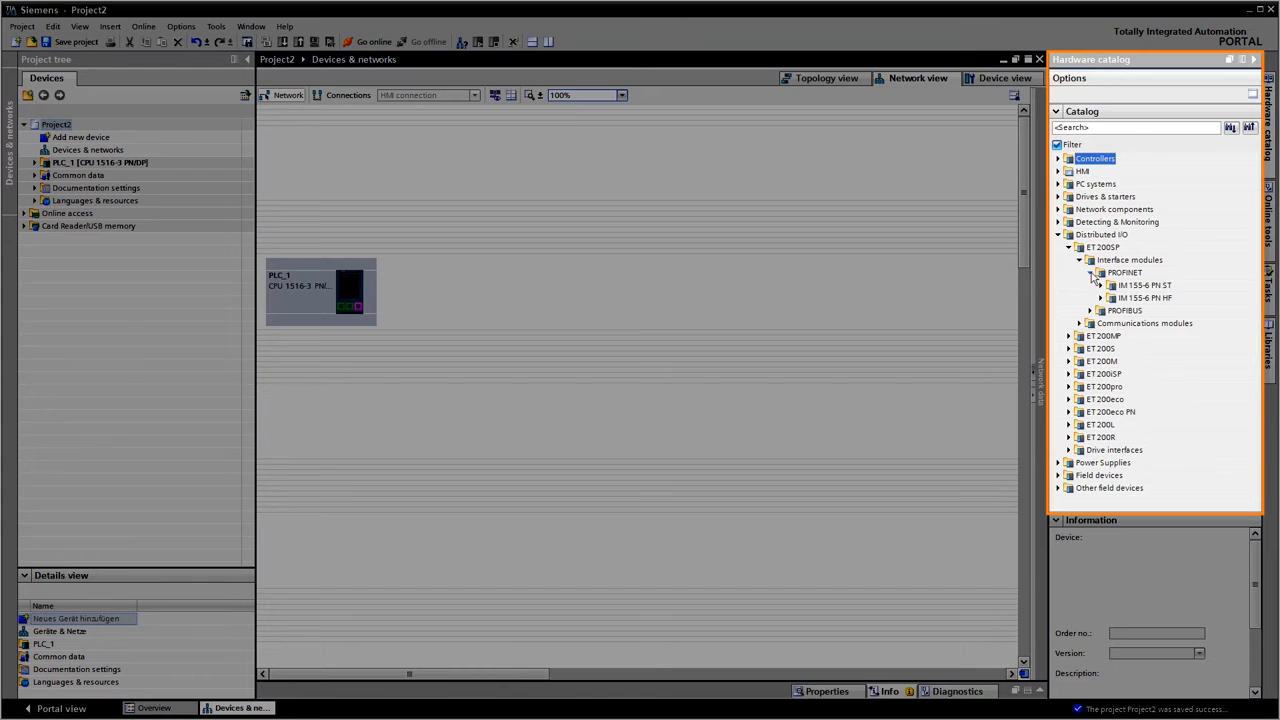
click(1101, 286)
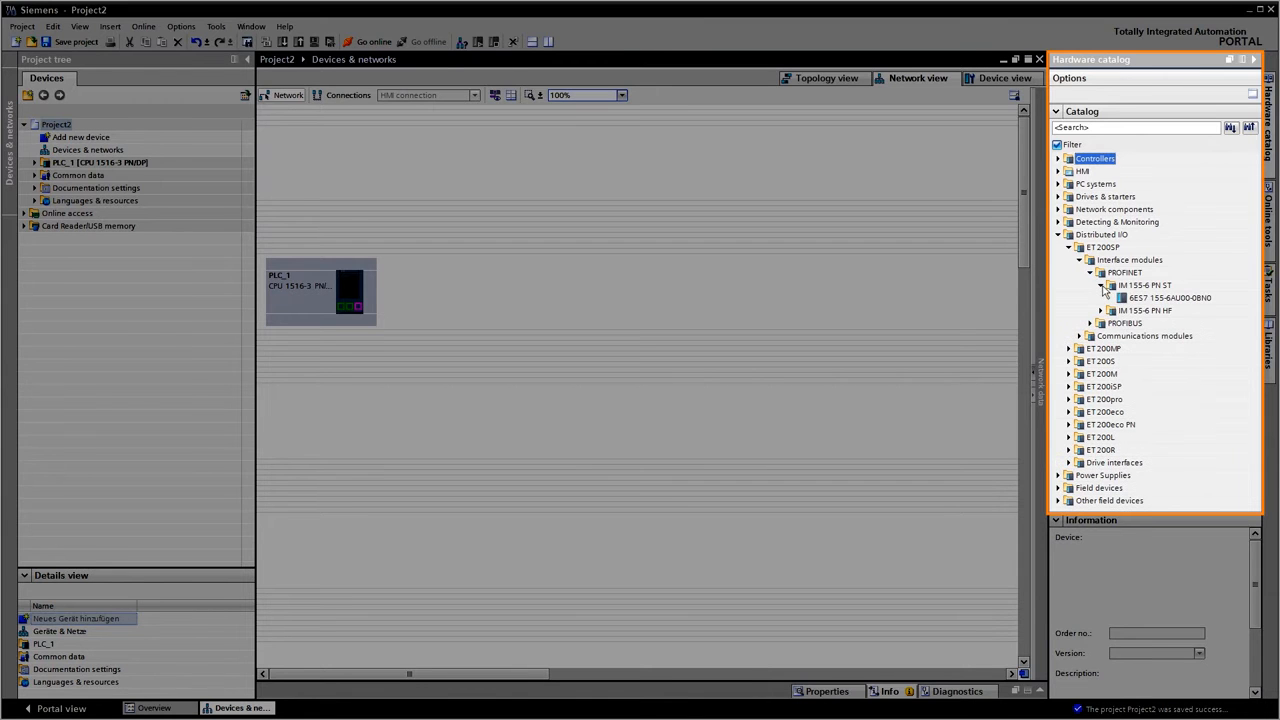
double_click(1122, 298)
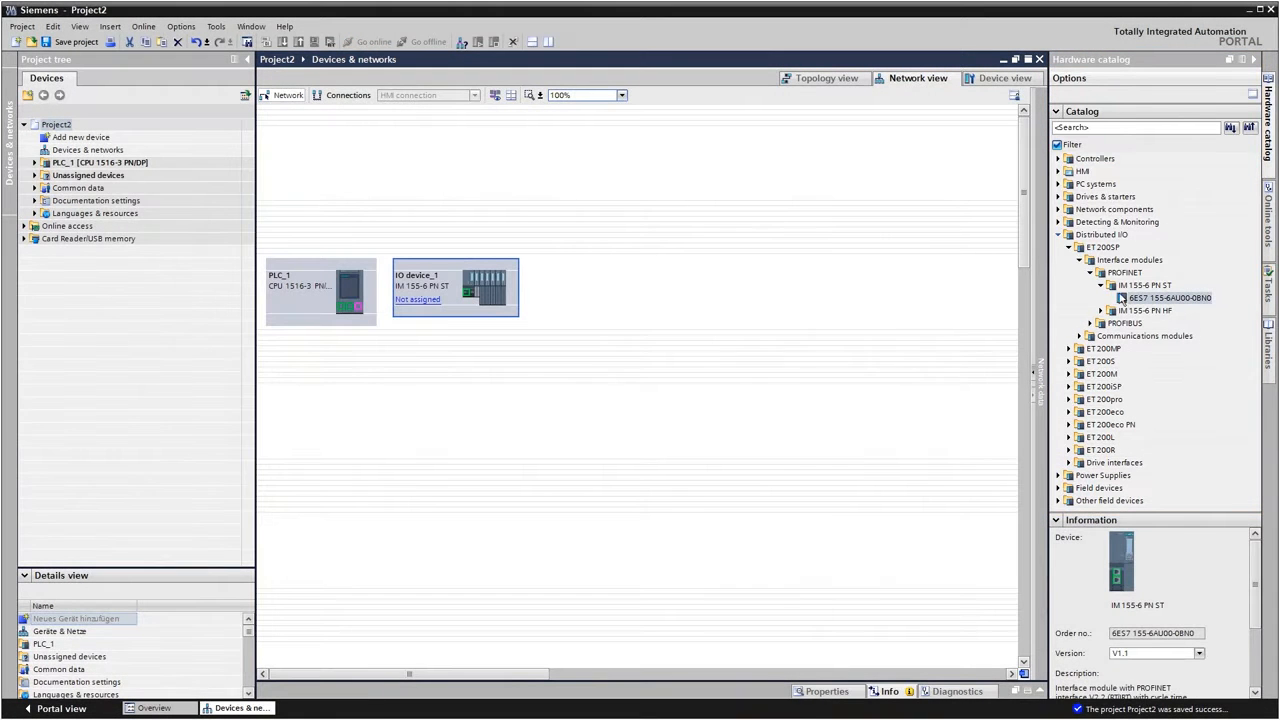
Add the SICK AG S3000 sensor from the PROFINET IO group of other field devices to the network.
click(1058, 235)
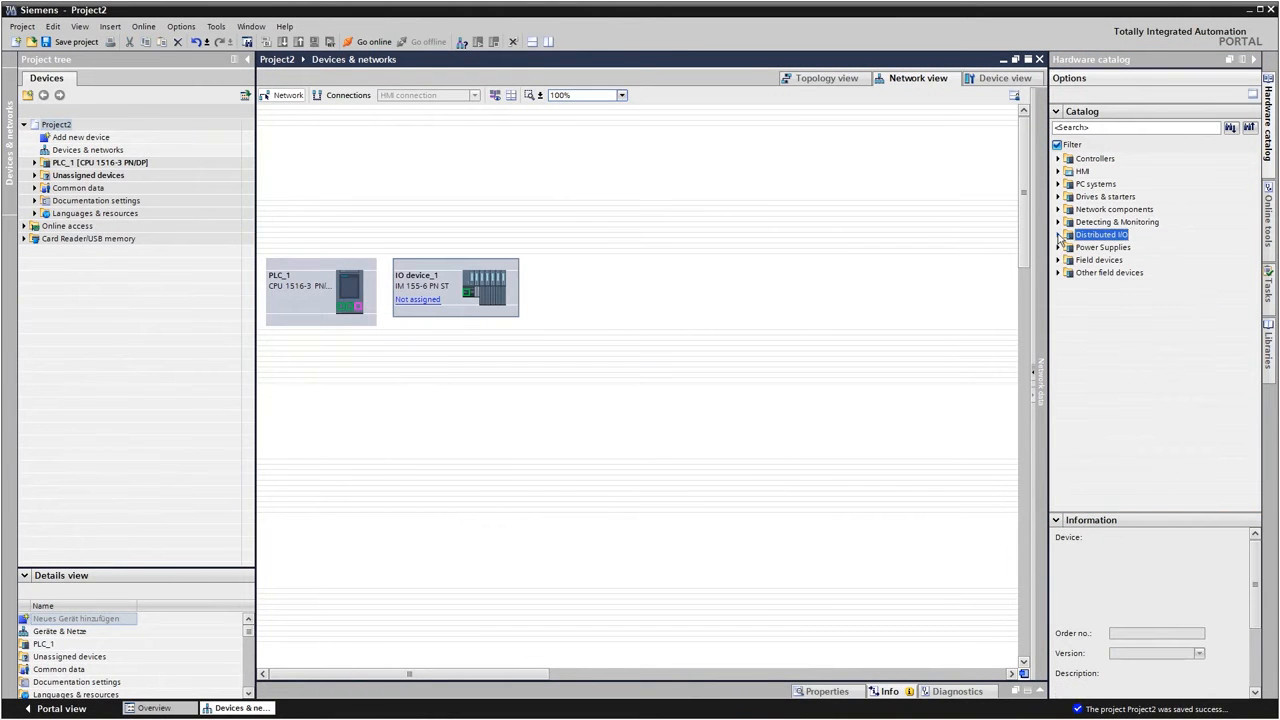
click(1059, 273)
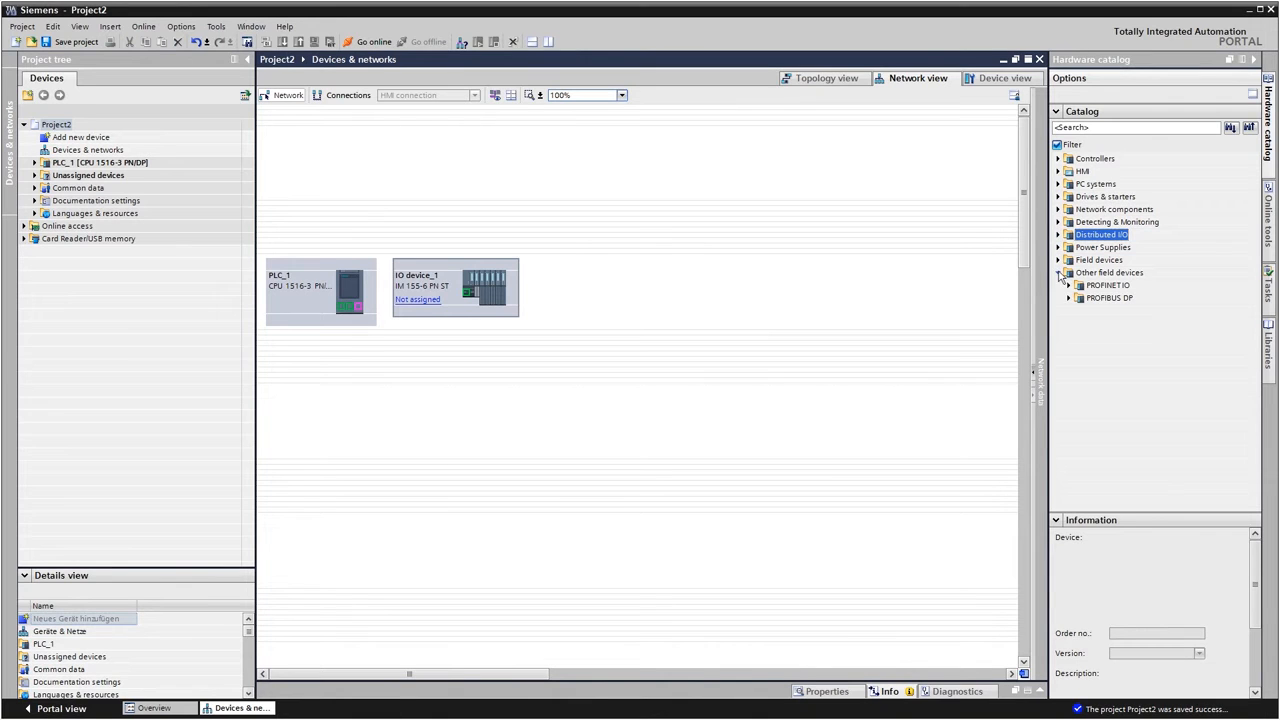
click(1069, 286)
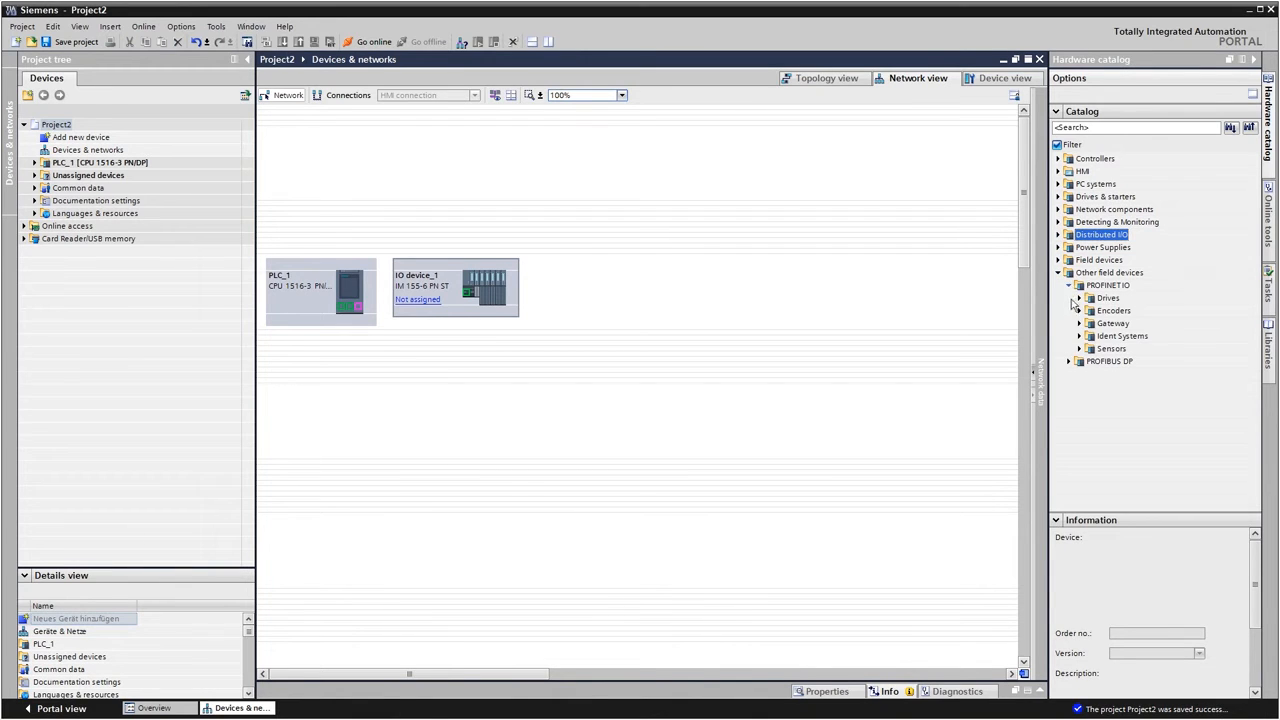
click(1079, 349)
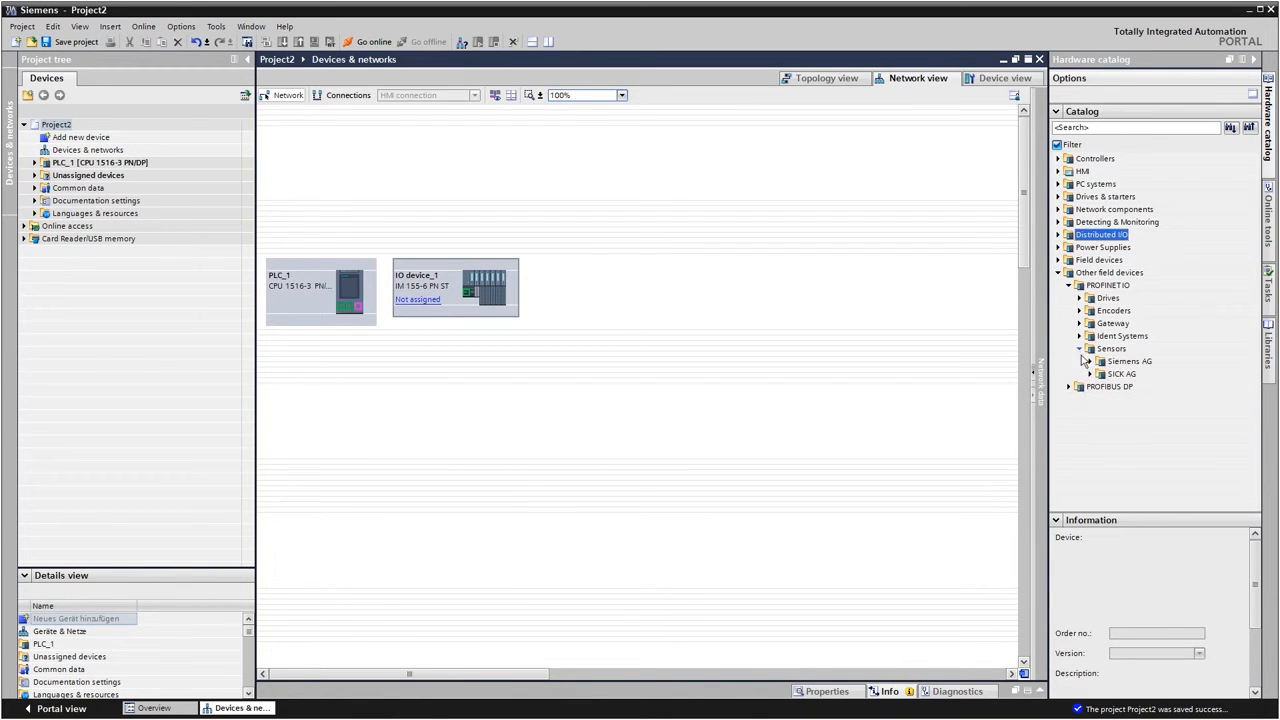
click(1090, 374)
click(1101, 387)
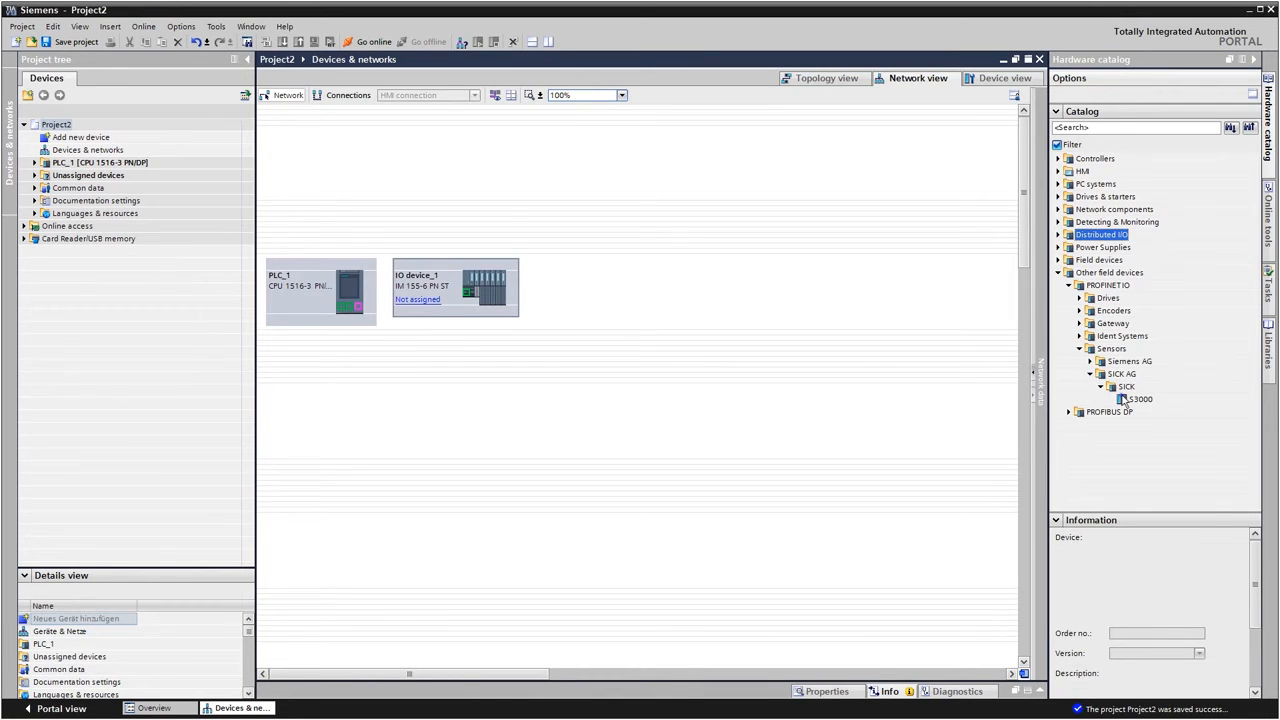
double_click(1124, 399)
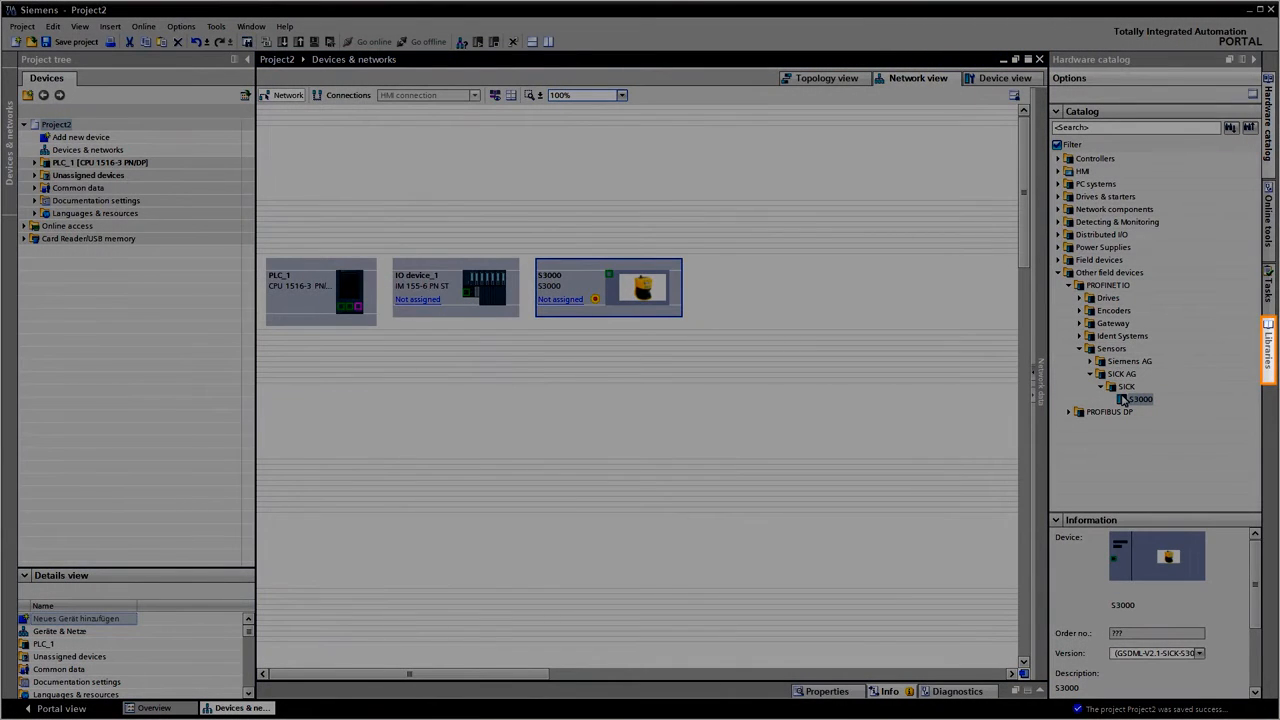
Place the Library_Mixer master copies Preparing_PLC, Preparing_HMI and MasterControl in a row above PLC_1 in the network view.
click(1268, 360)
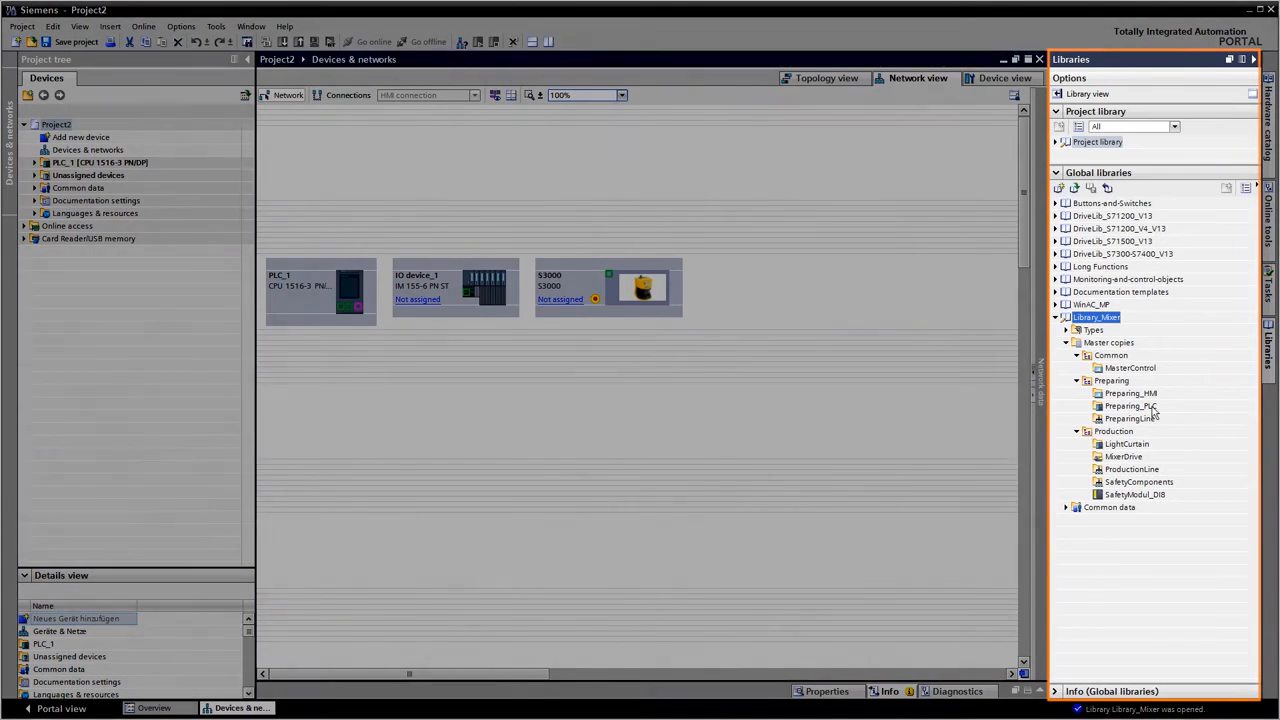
drag(1132, 406, 303, 160)
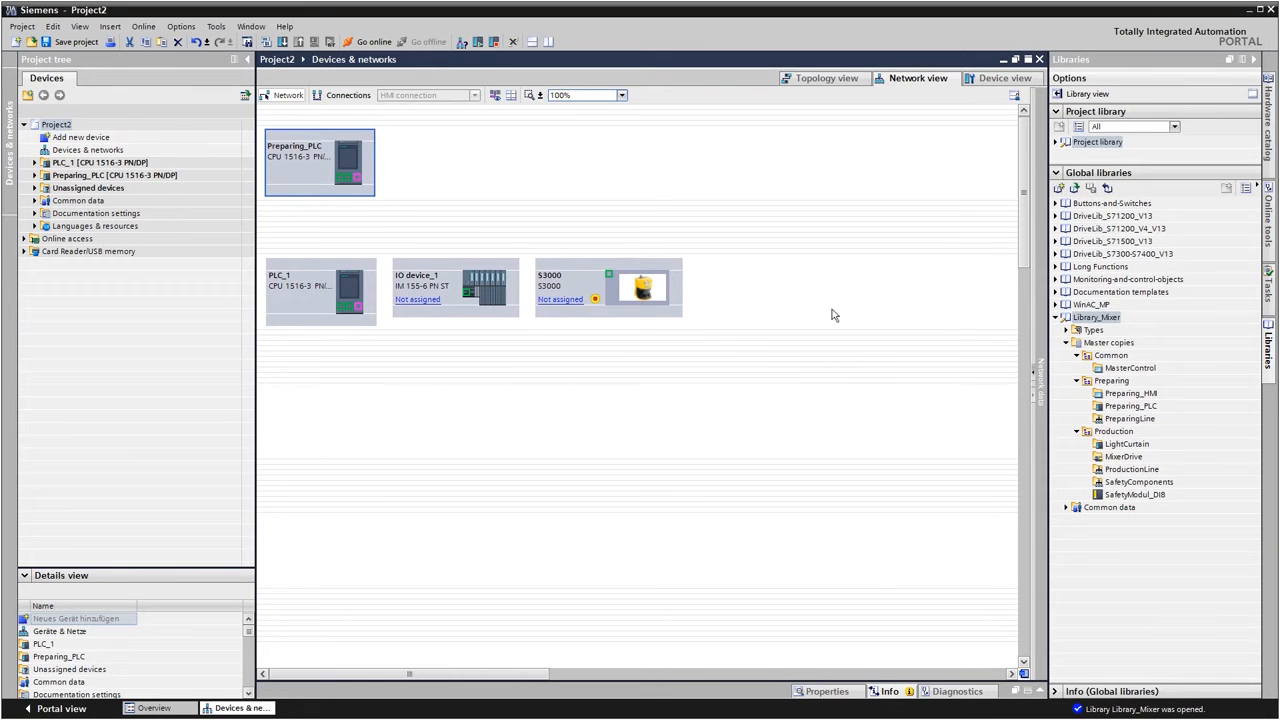
click(1117, 399)
drag(1115, 399, 405, 167)
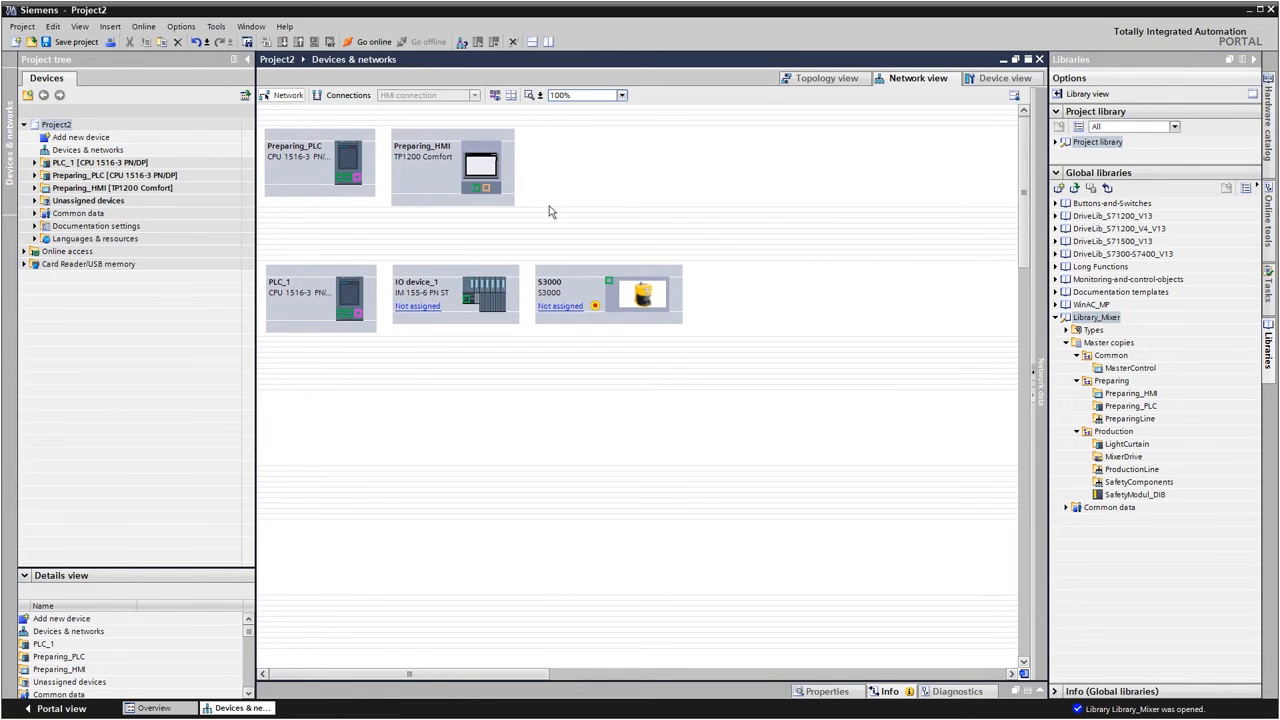
drag(1130, 371, 670, 173)
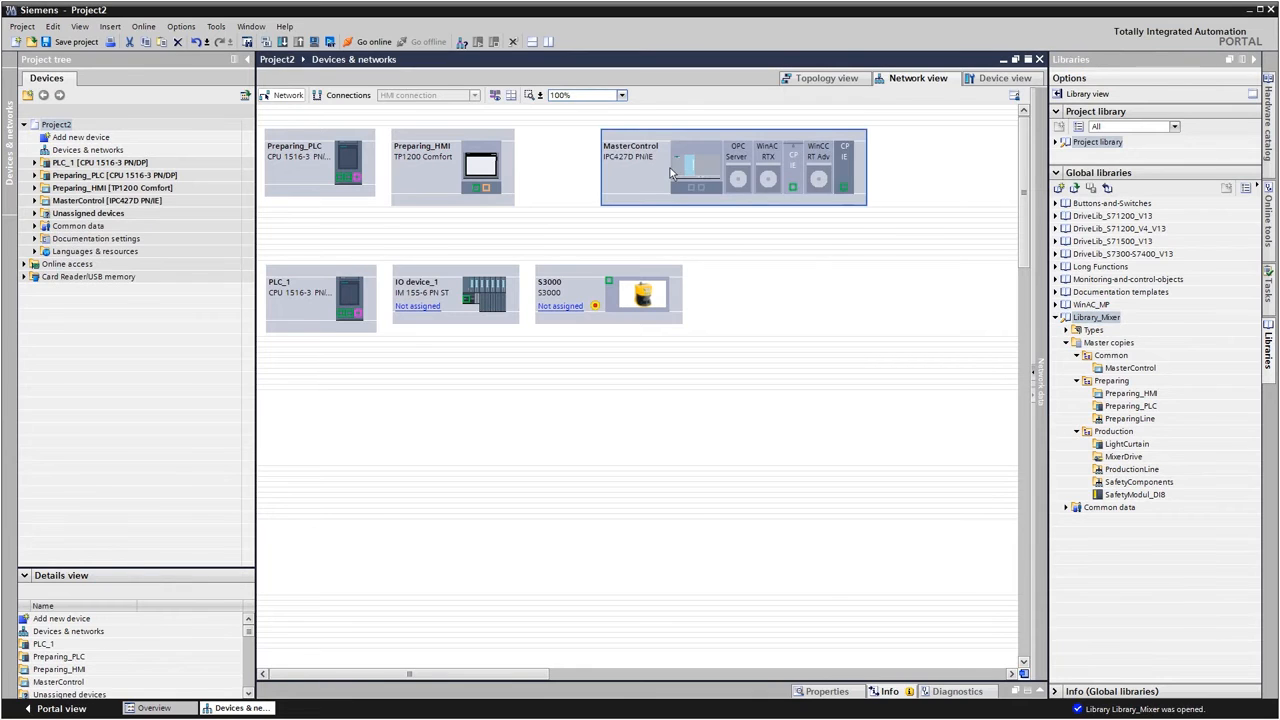
Place the Production master copies MixerDrive and SafetyComponents in a row near the network's lower edge, and ProductionLine in the row above them.
drag(1120, 457, 271, 566)
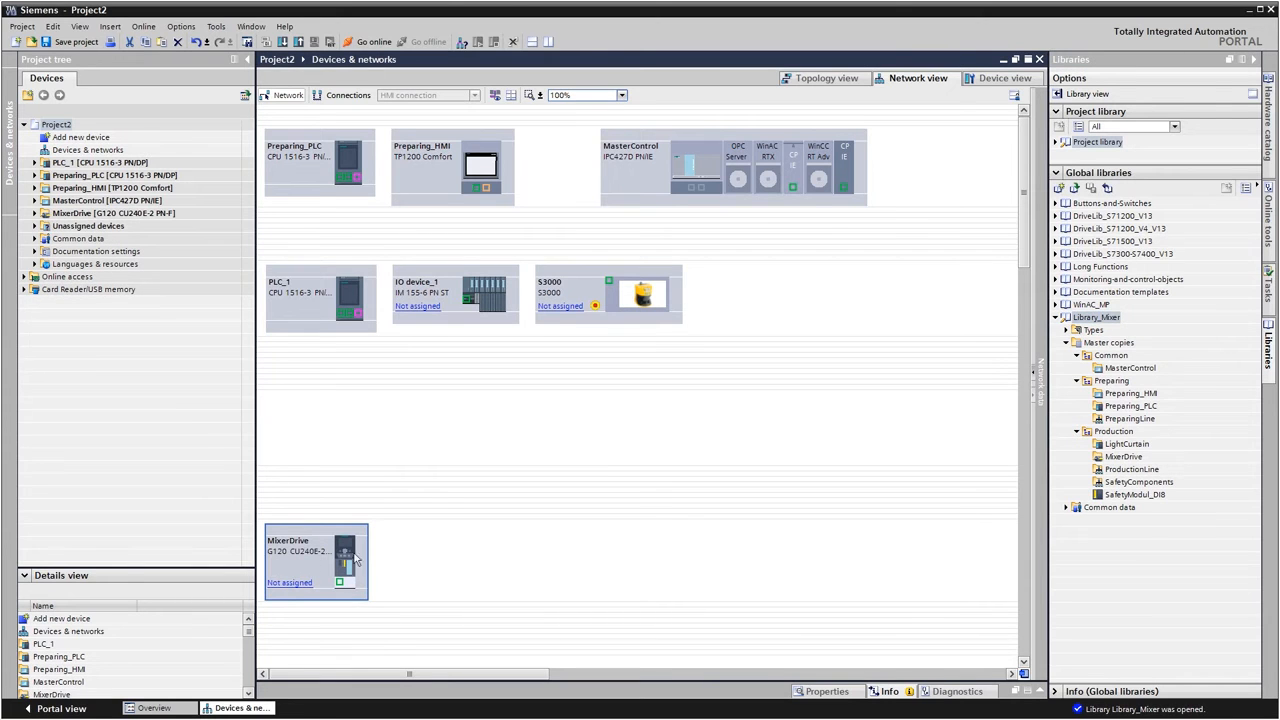
drag(1117, 482, 376, 566)
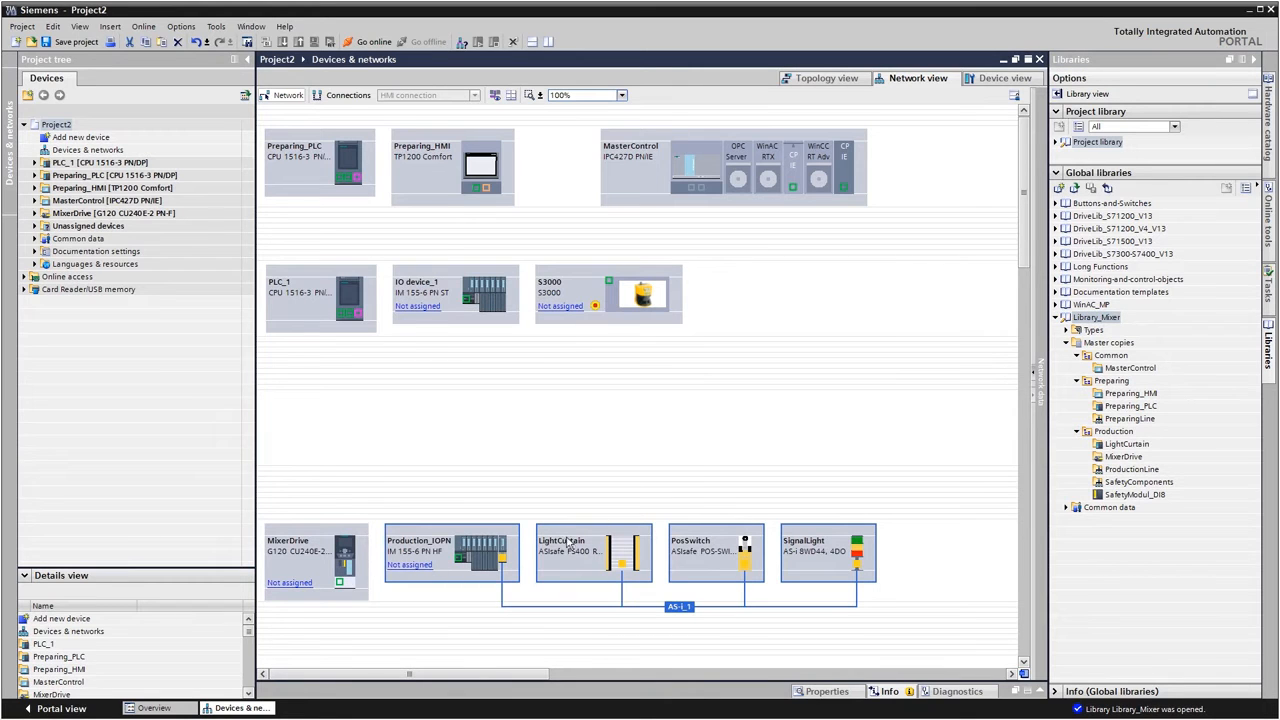
drag(1124, 469, 270, 423)
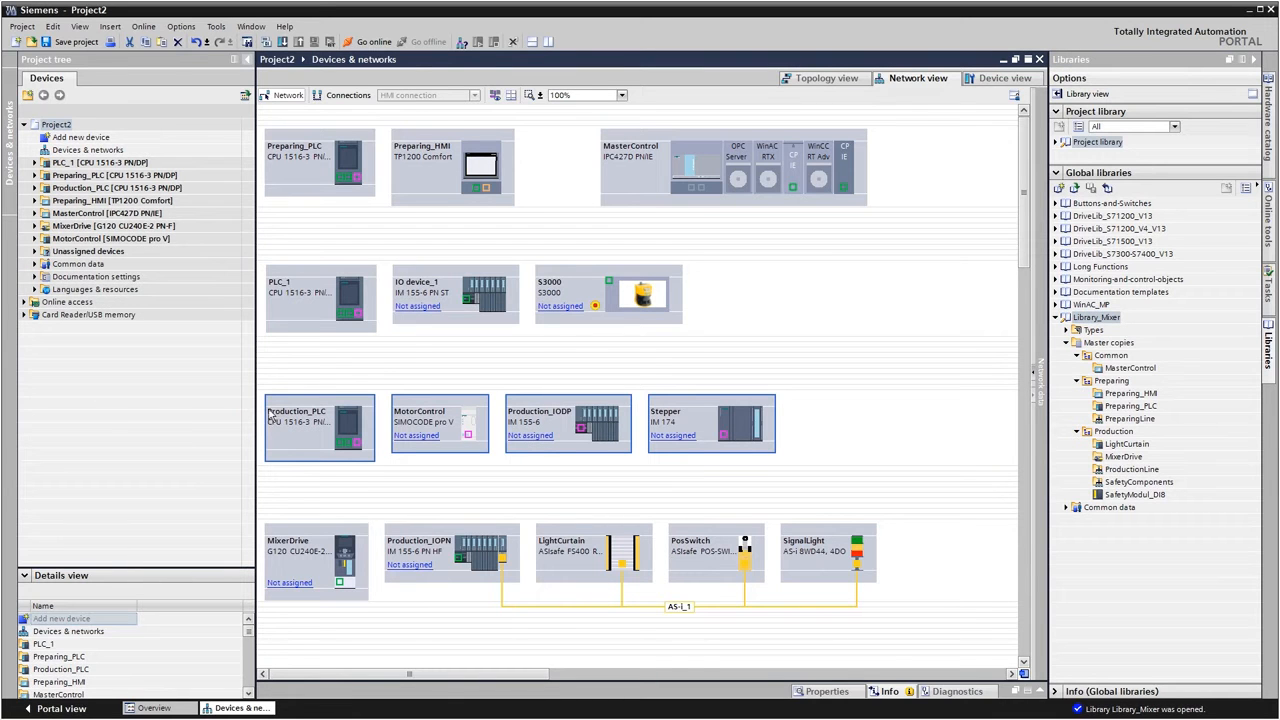
Open IO device_1 in the device view and insert two DI 8x24VDC HF modules (6ES7 131-6BF00-0CA0) in slots 1 and 2.
click(249, 61)
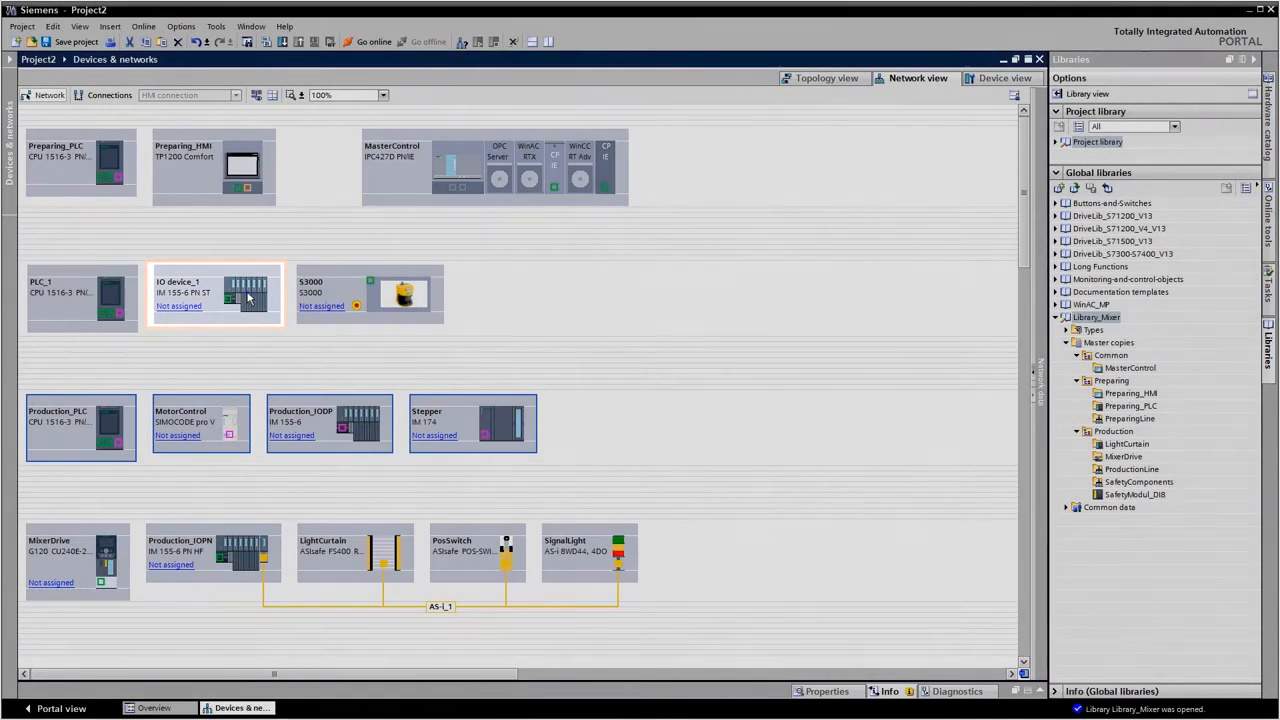
double_click(248, 286)
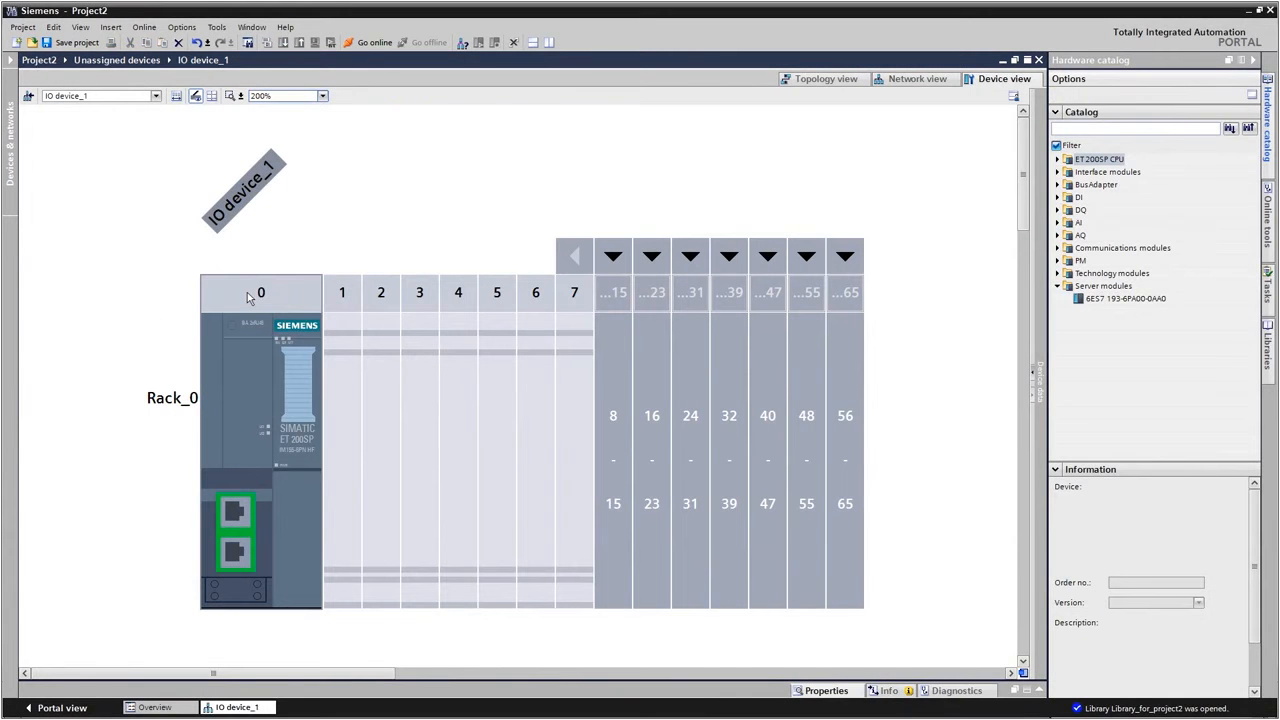
click(1058, 197)
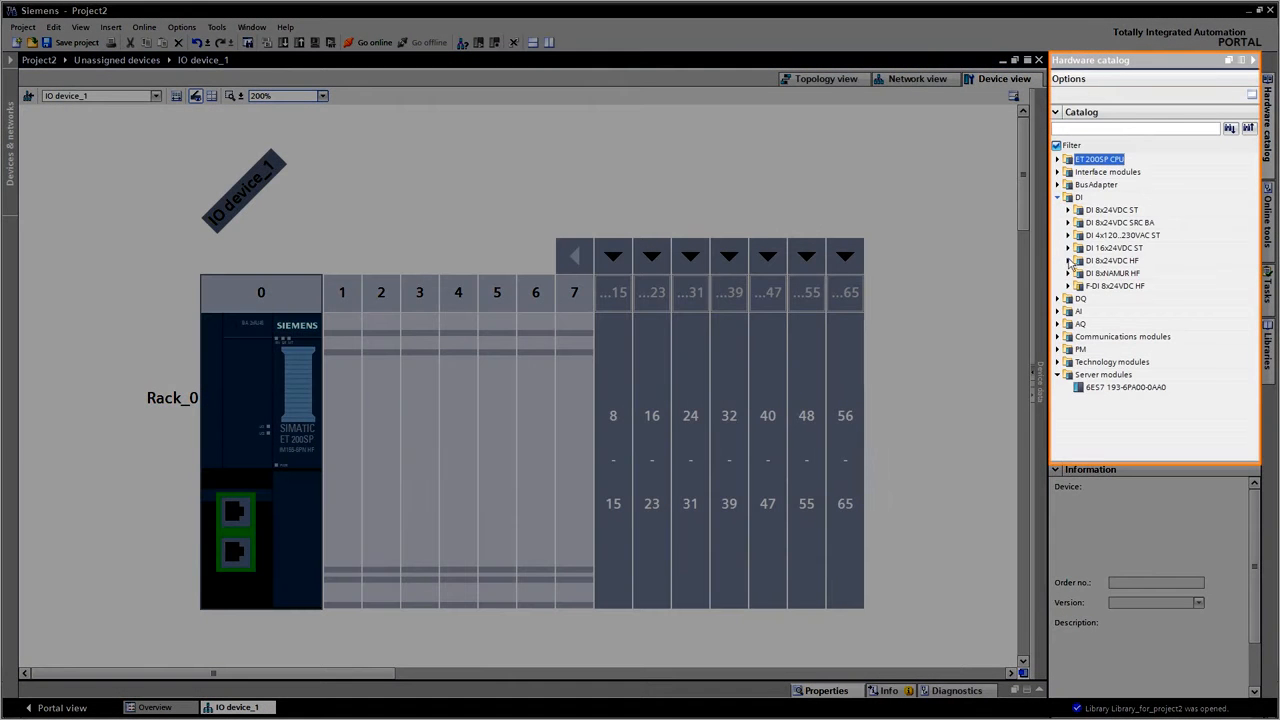
click(1068, 260)
click(1090, 276)
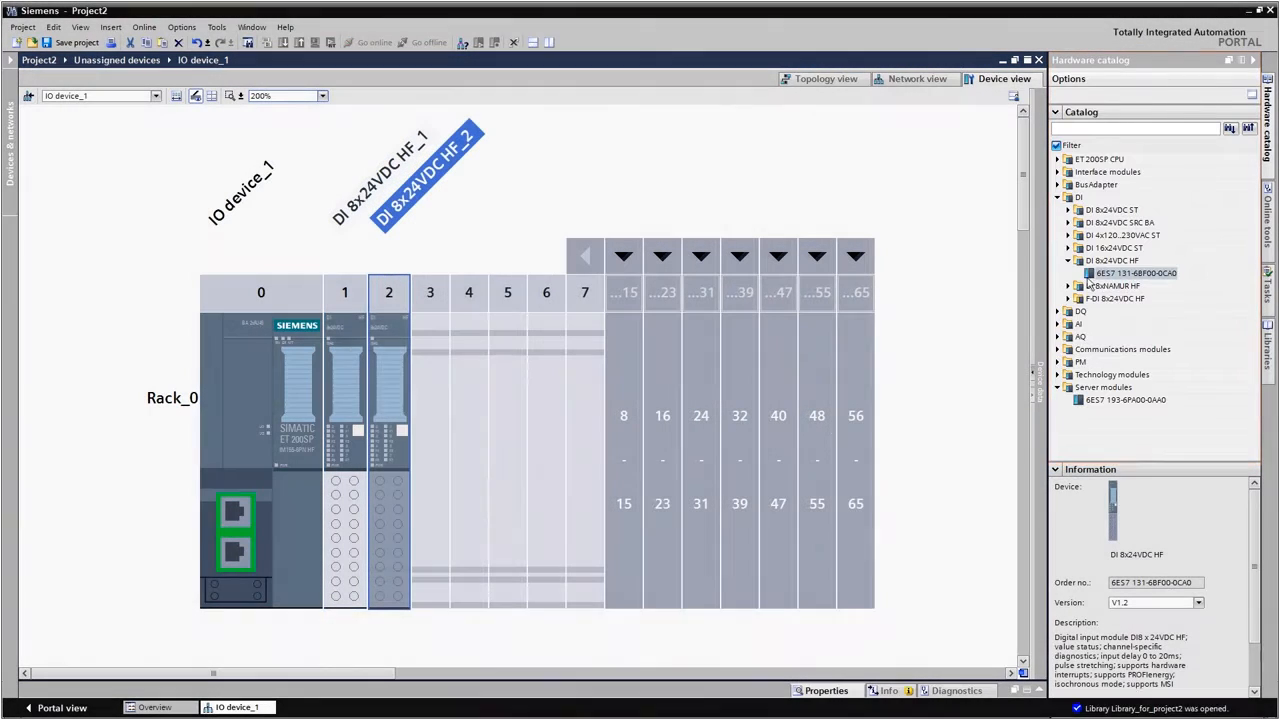
Insert a DQ 8x24VDC/0.5A HF module (6ES7 132-6BF00-0CA0) in slot 3 and a server module (6ES7 193-6PA00-0AA0) in slot 4.
click(1057, 312)
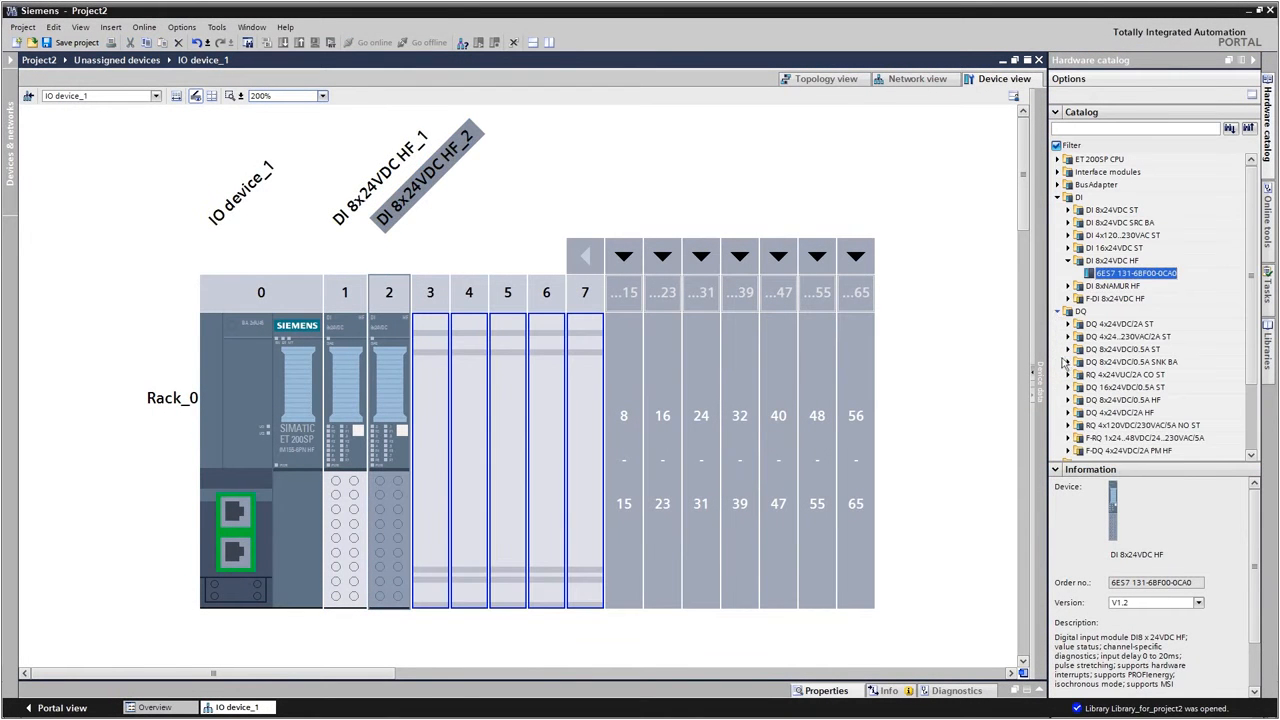
click(1070, 400)
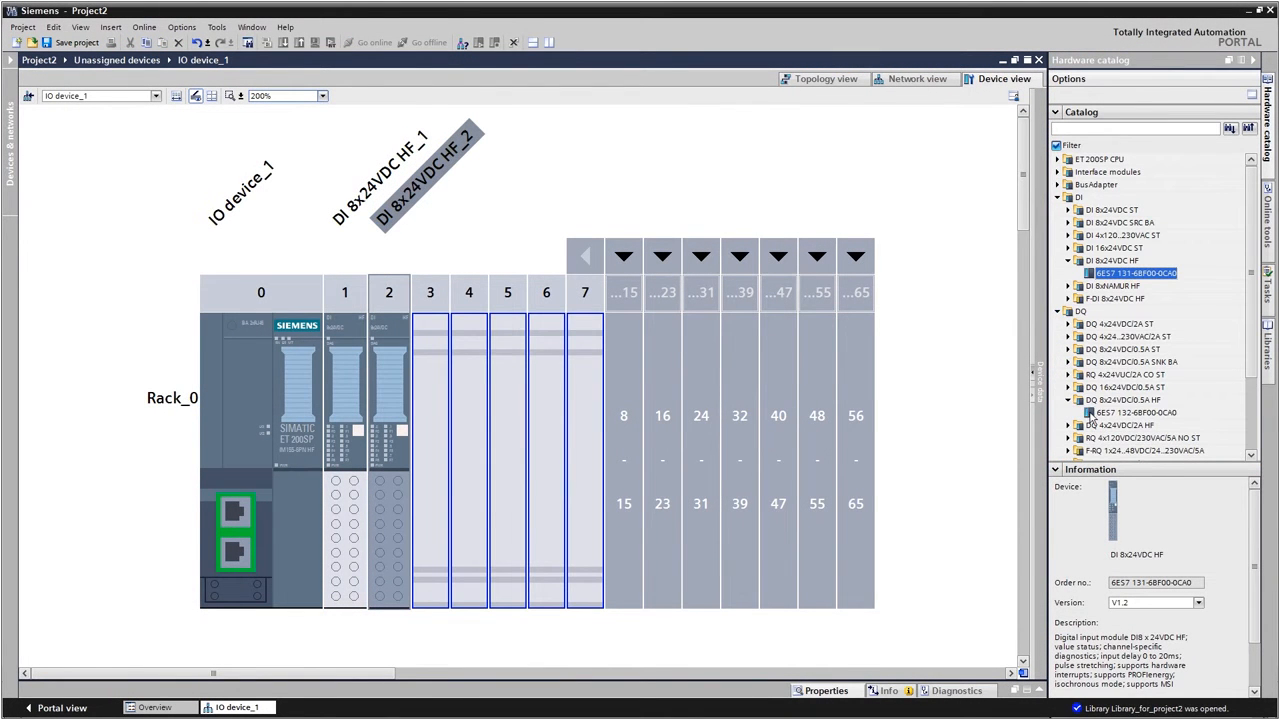
double_click(1092, 414)
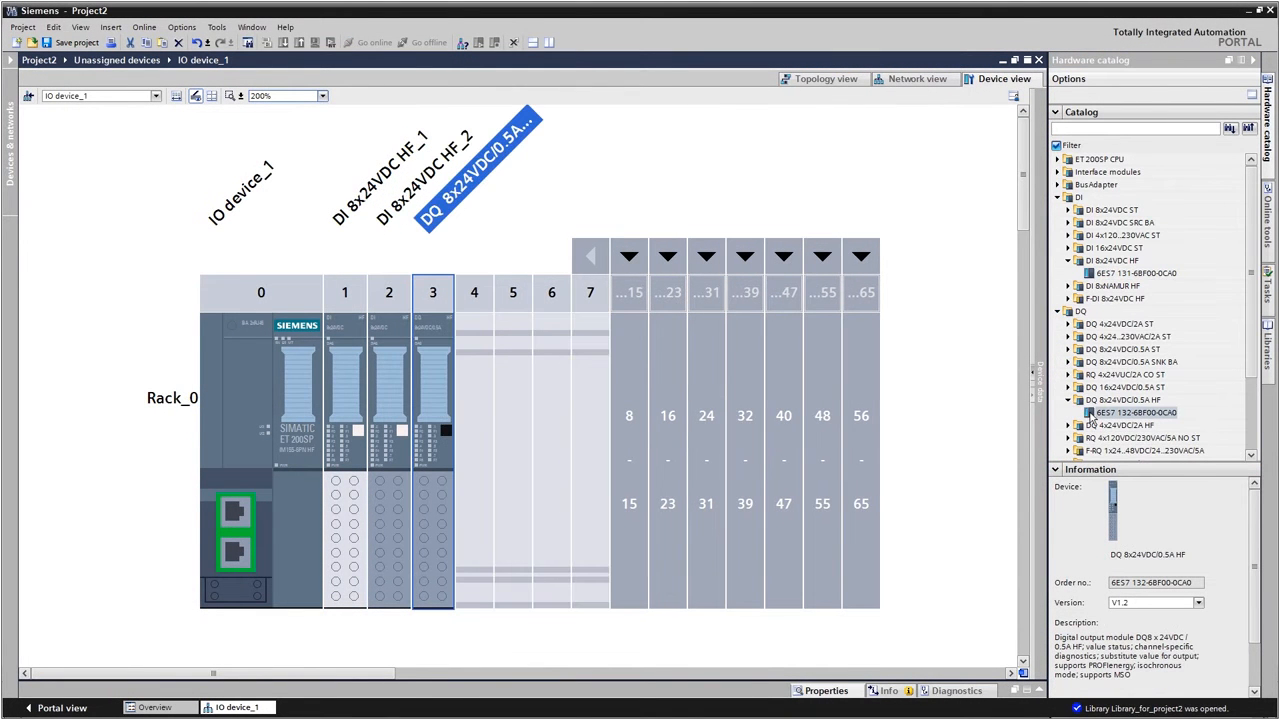
click(1058, 312)
double_click(1092, 401)
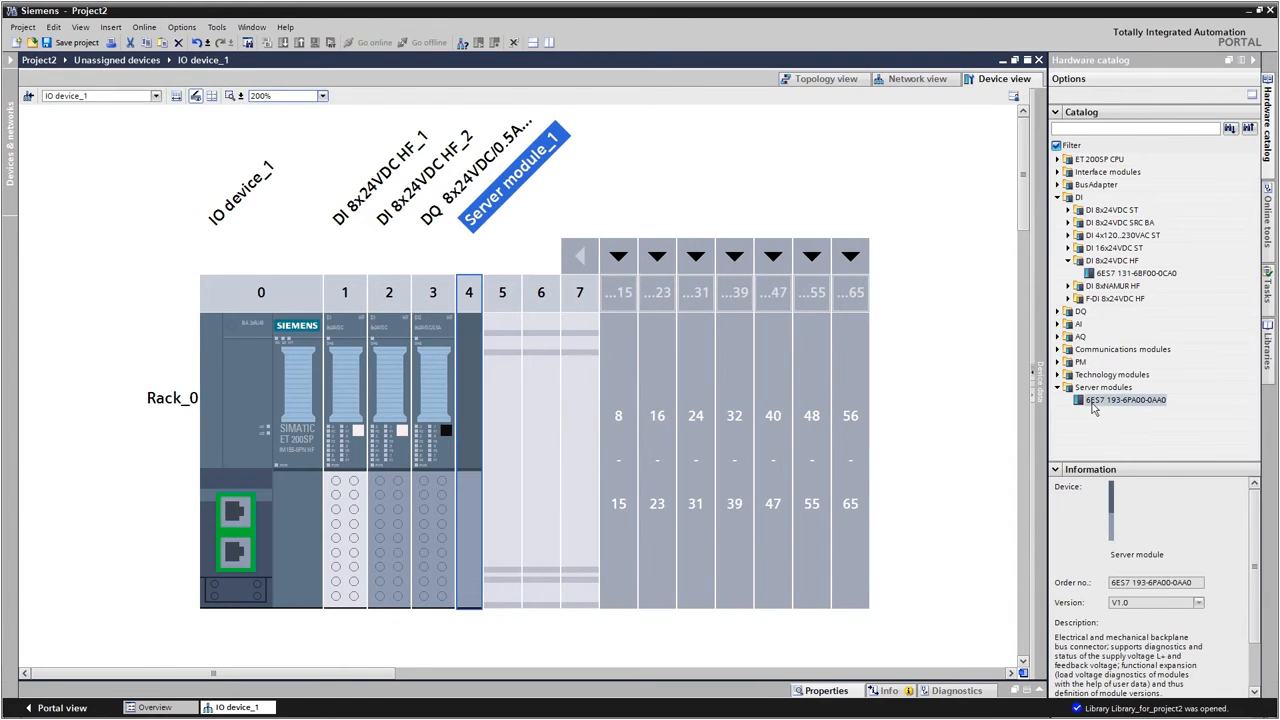
Insert an F-DI 8x24VDC HF module (6ES7 136-6BA00-0CA0) between slots 2 and 3 and set its F-destination address to 10.
click(1069, 298)
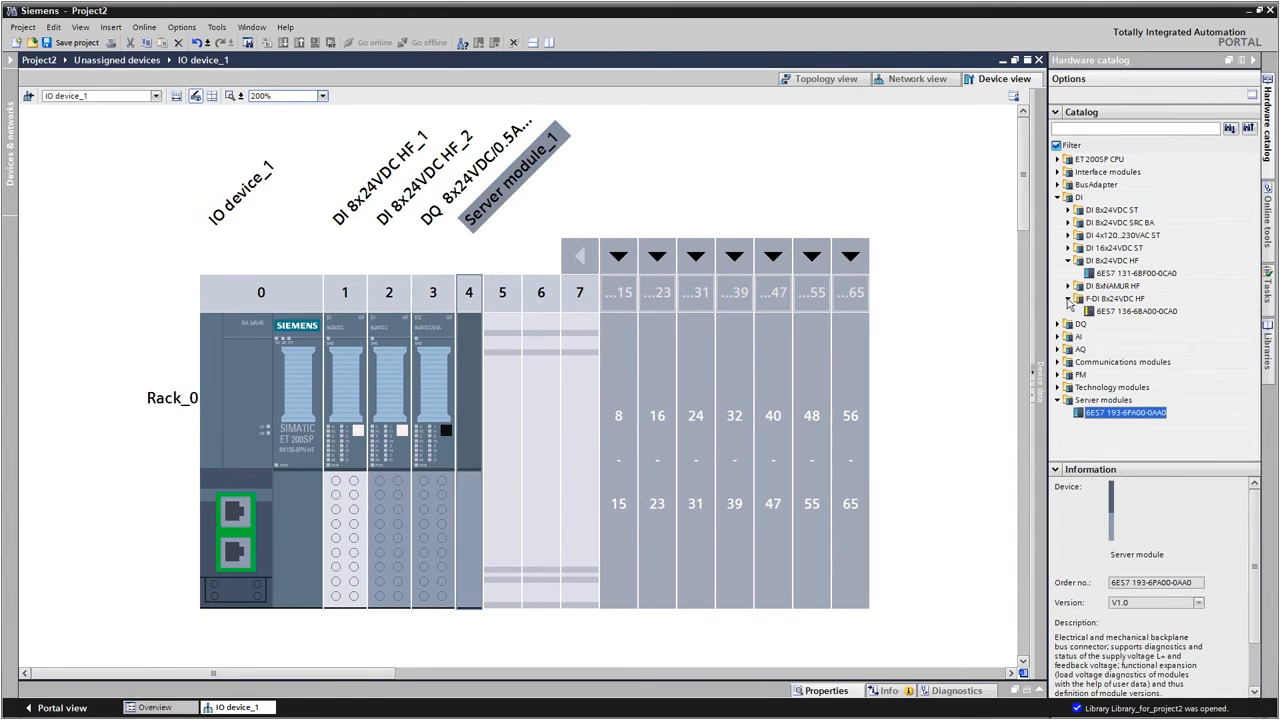
drag(1097, 314, 416, 304)
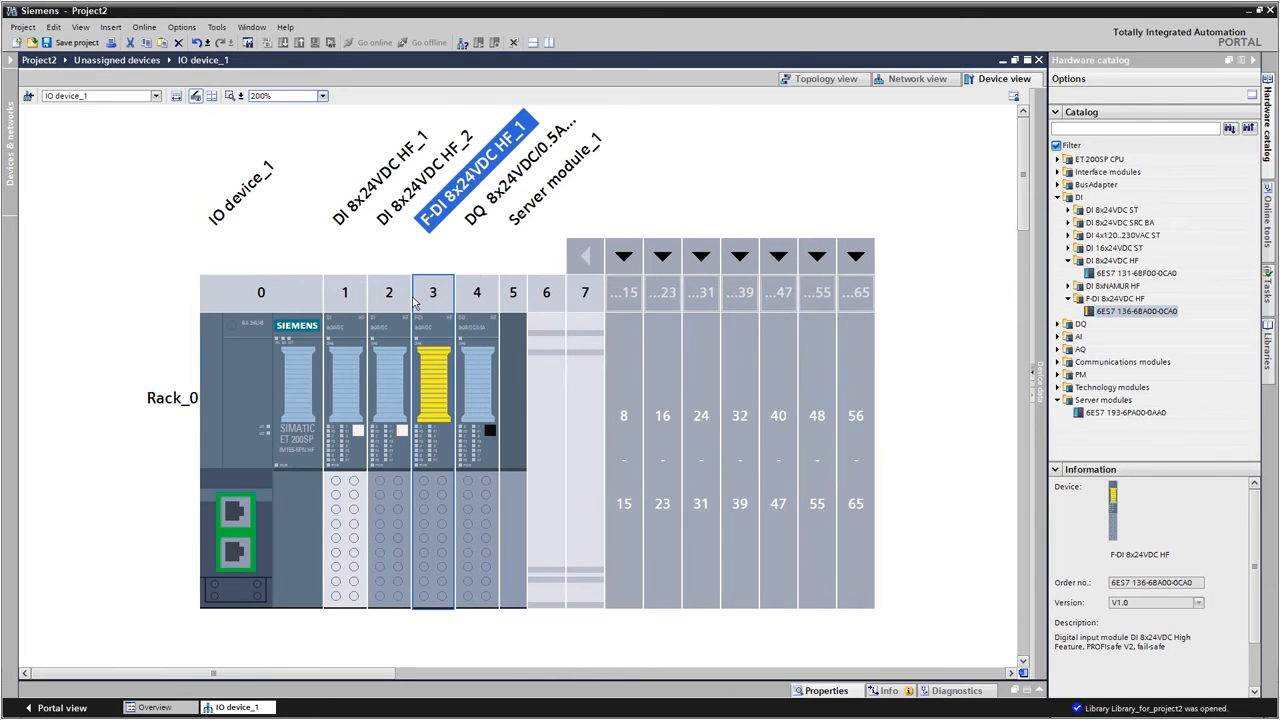
double_click(431, 333)
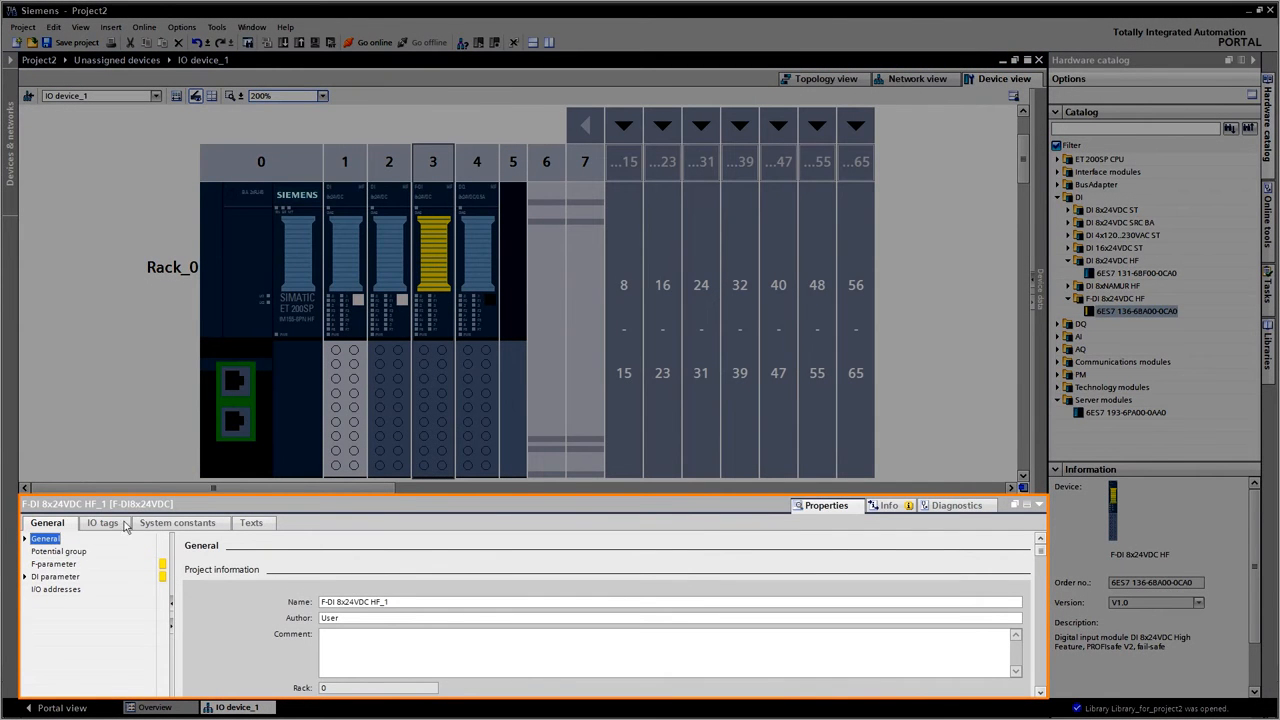
click(55, 564)
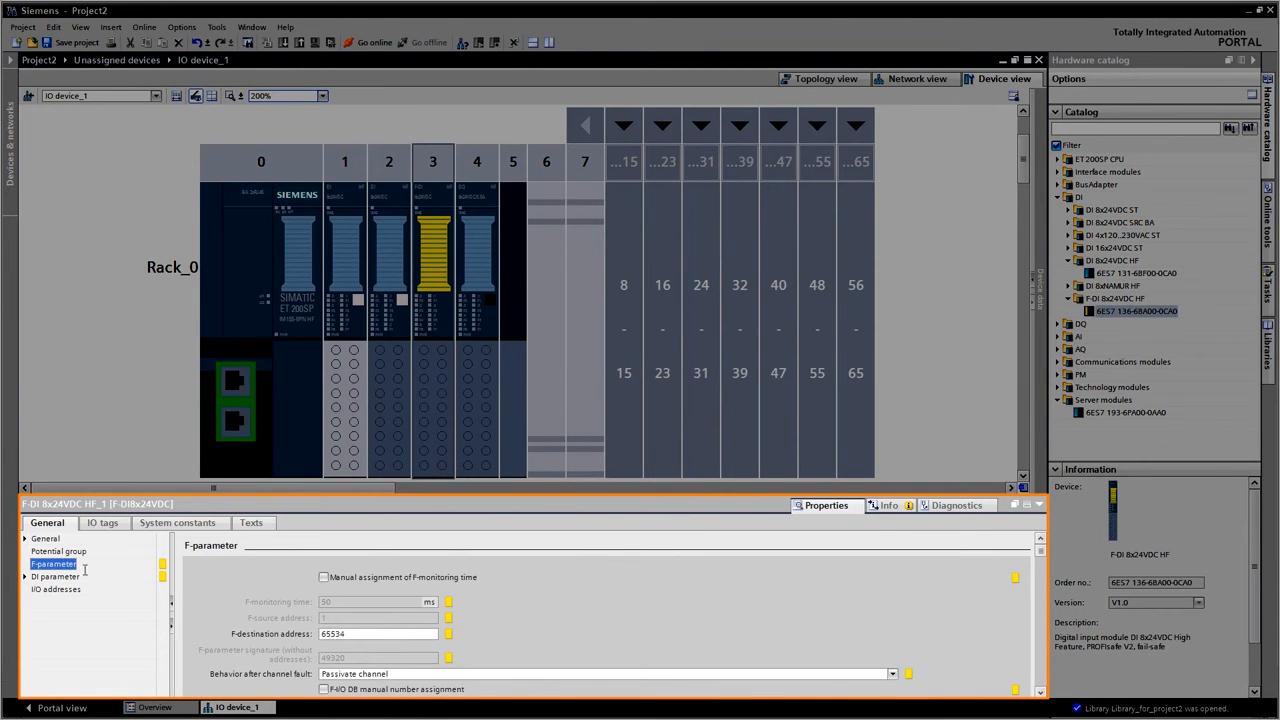
double_click(354, 635)
text(10)
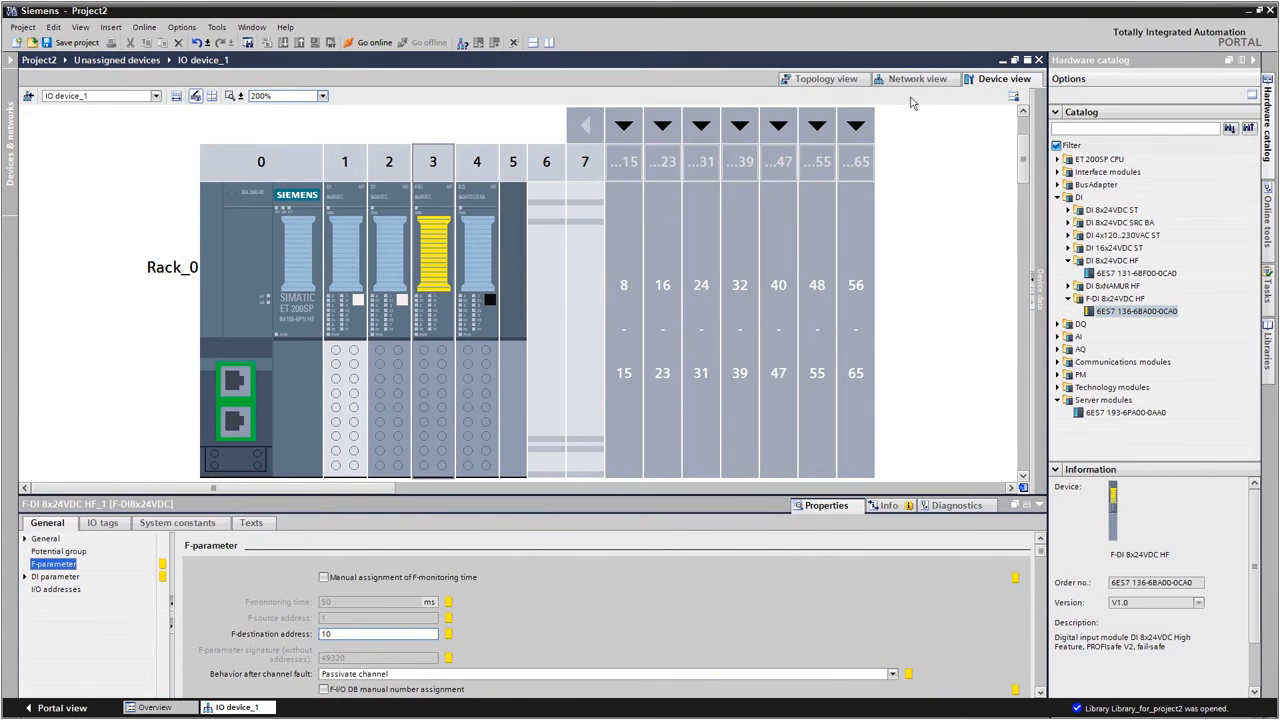
In the network view, change PLC_1 to a fail-safe CPU 1516F-3 PN/DP with order number 6ES7 516-3FN00-0AB0.
click(931, 80)
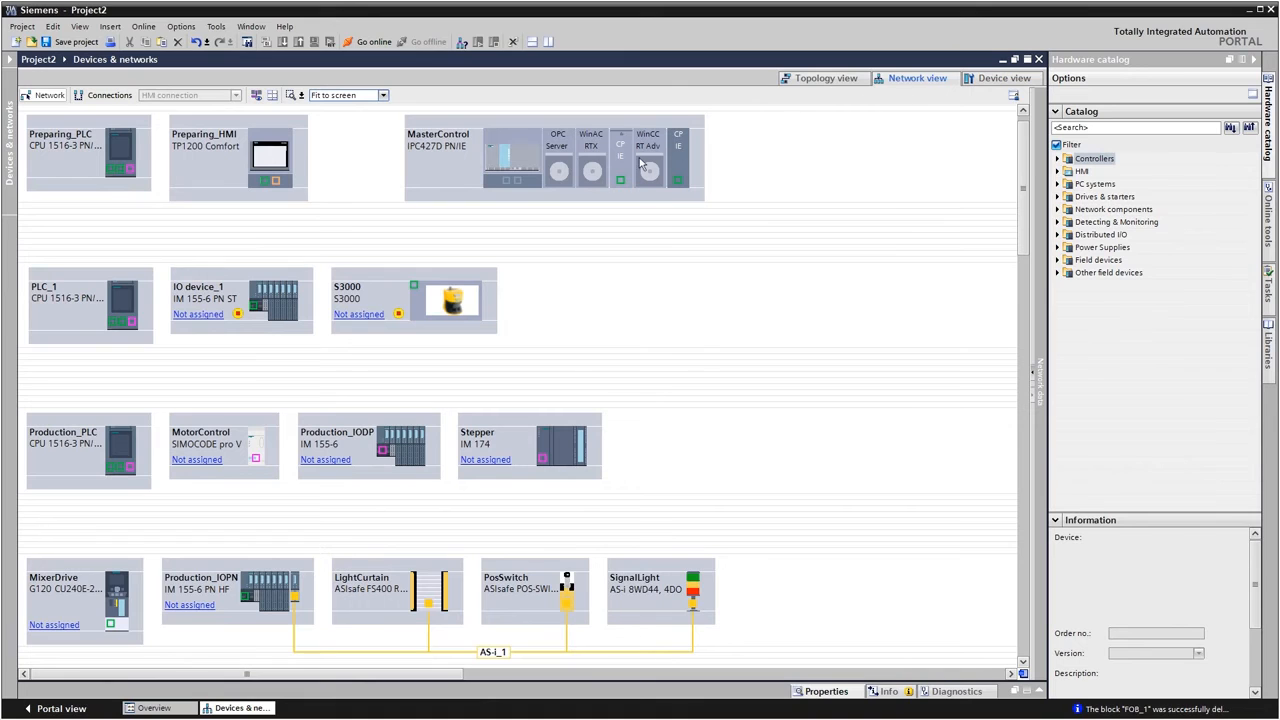
right_click(125, 300)
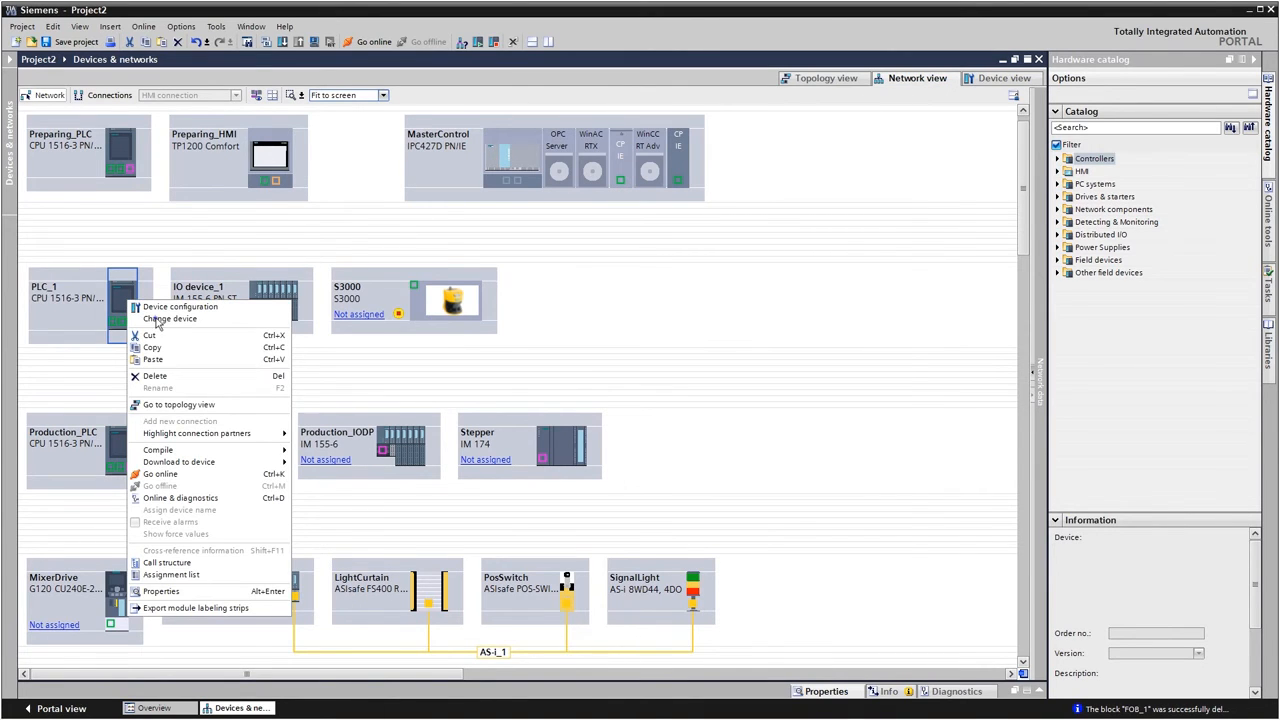
click(157, 319)
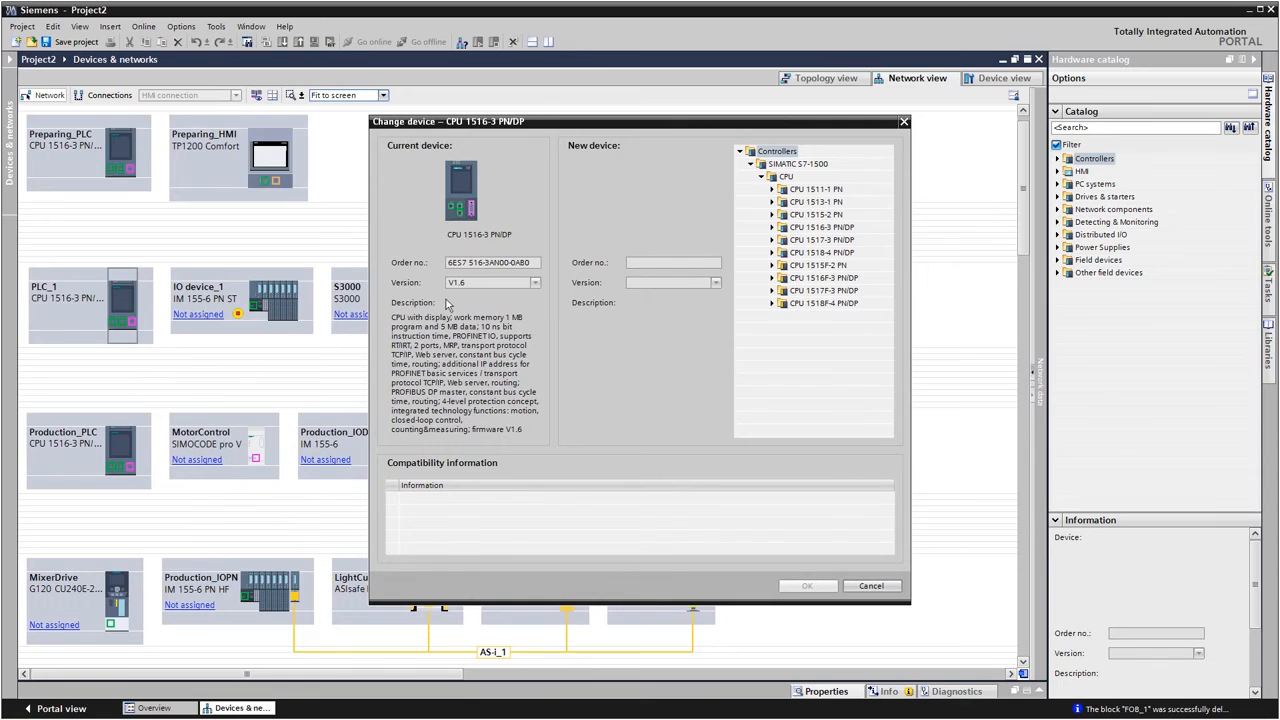
click(772, 279)
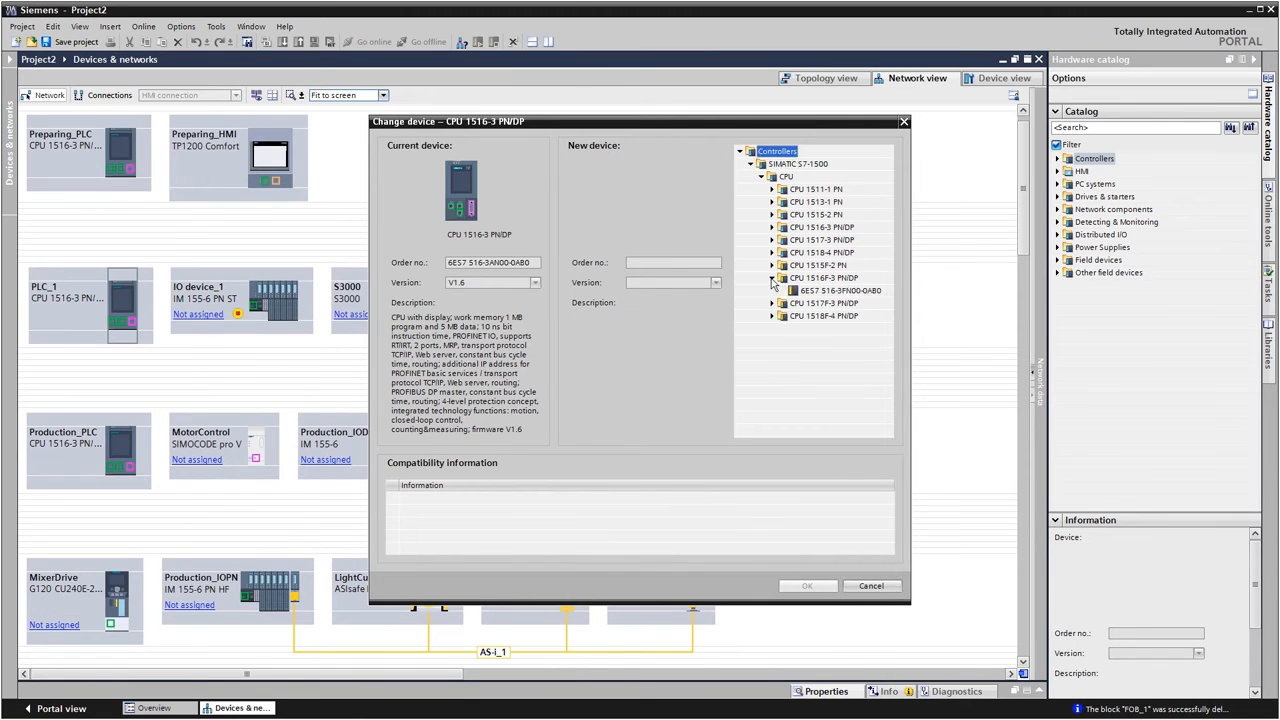
click(800, 291)
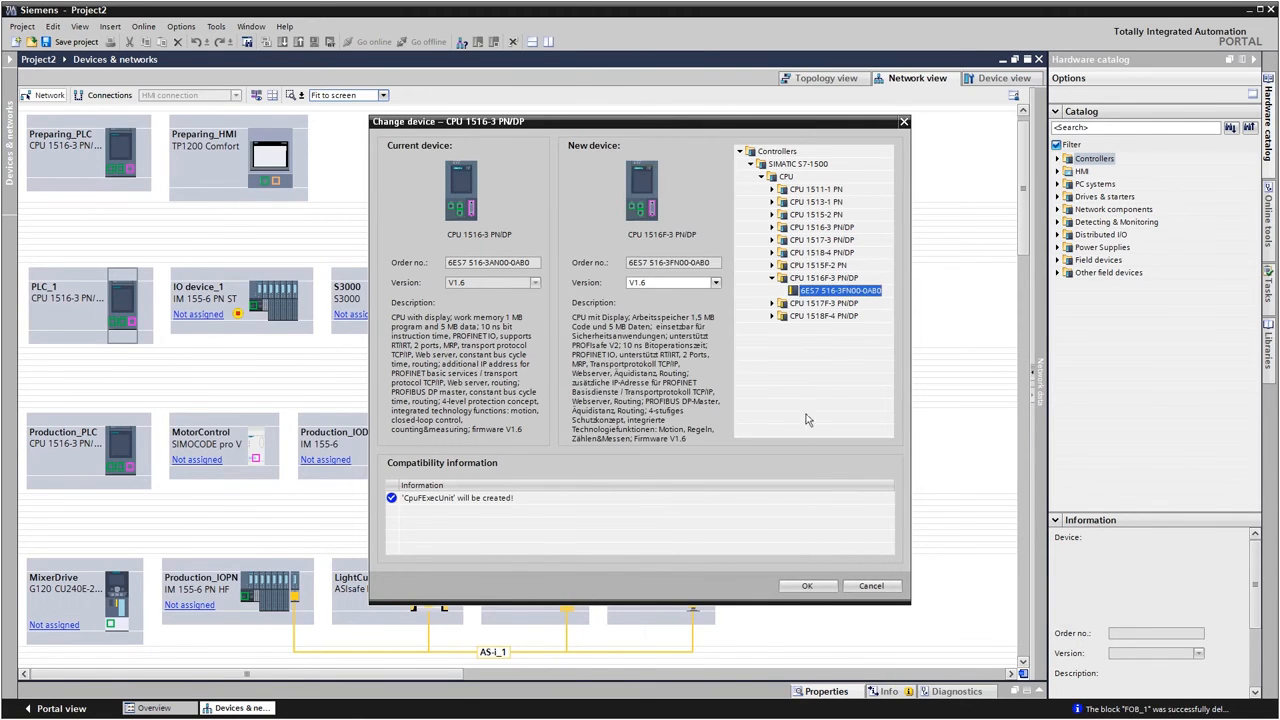
click(815, 585)
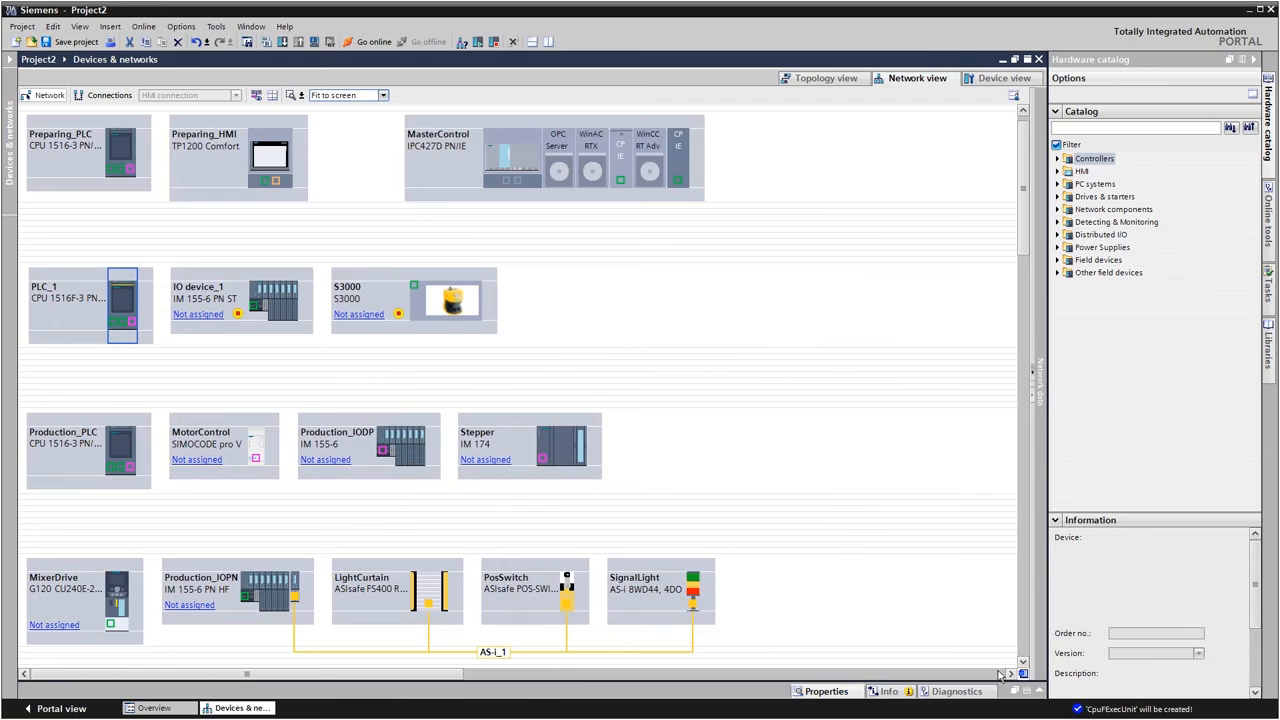
Enable F-activation in the fail-safe properties of PLC_1.
click(1040, 692)
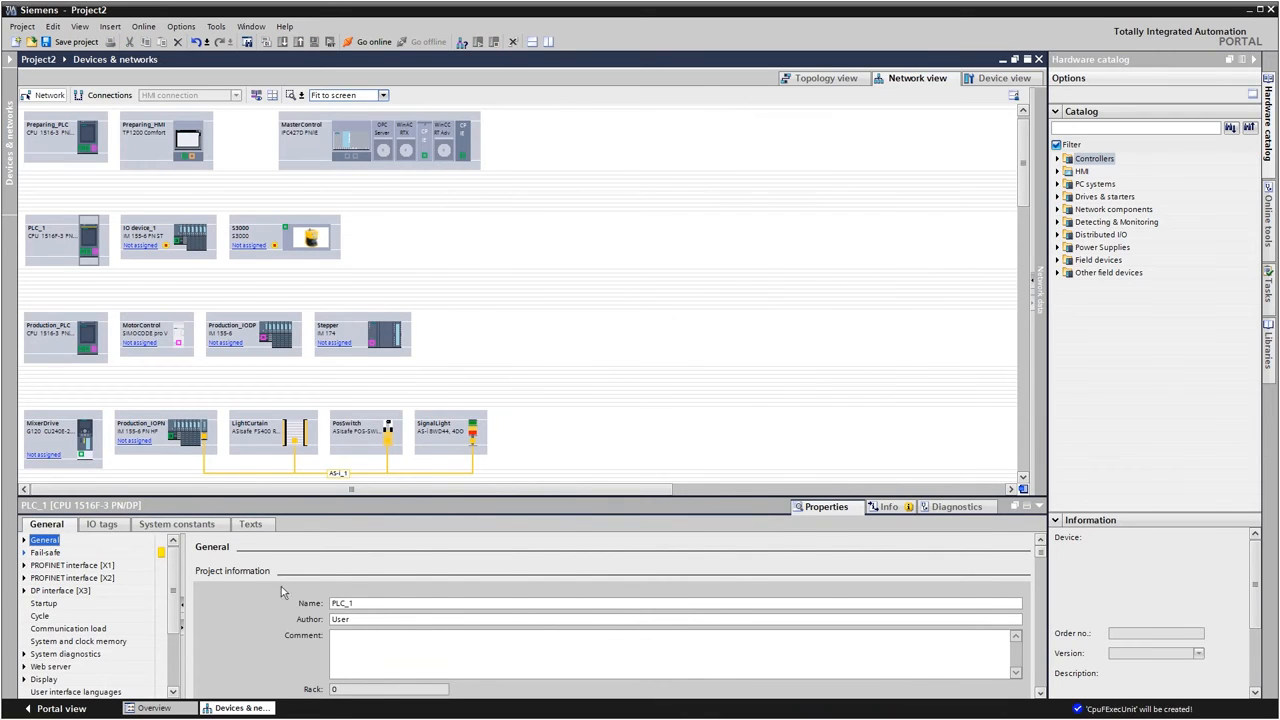
click(24, 552)
click(50, 567)
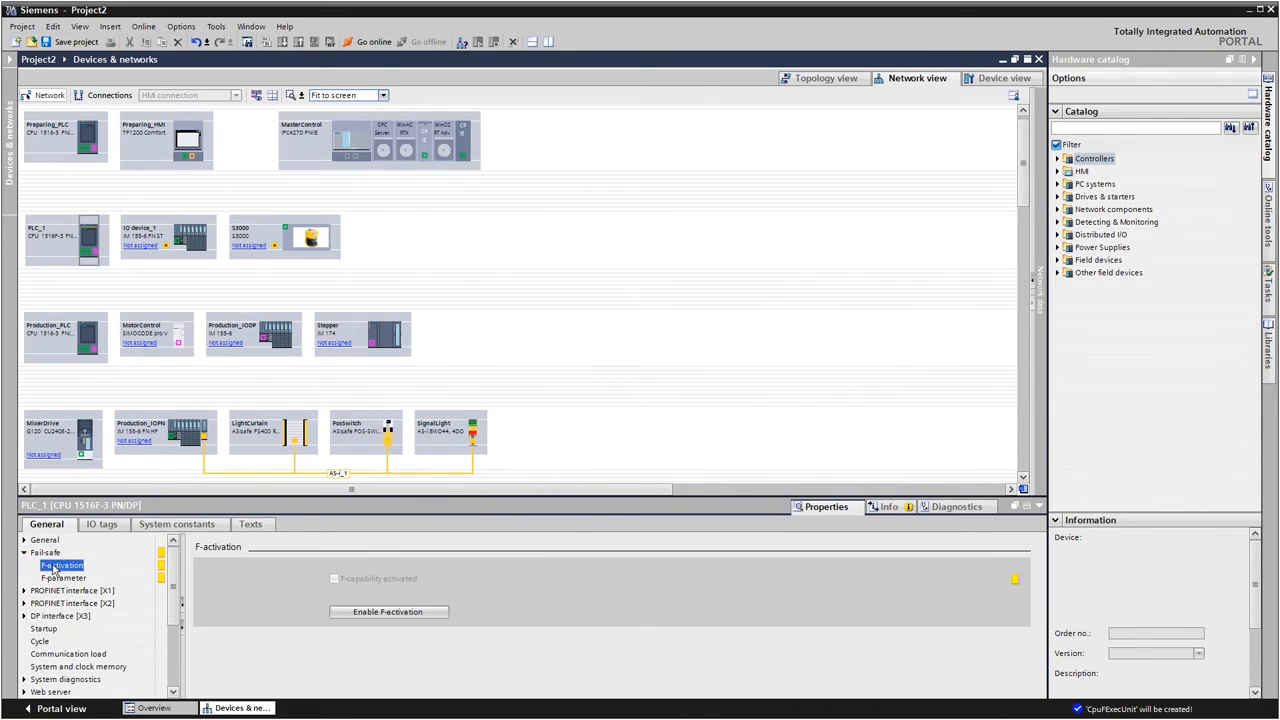
click(376, 613)
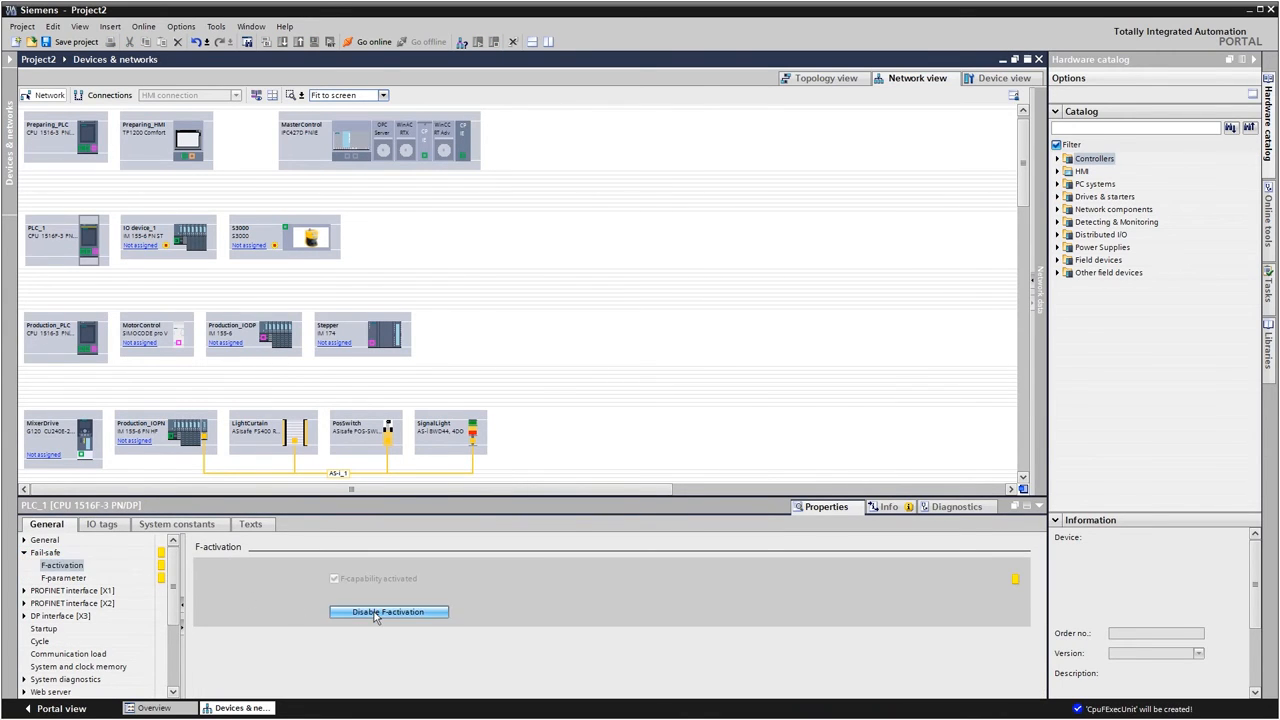
click(1039, 506)
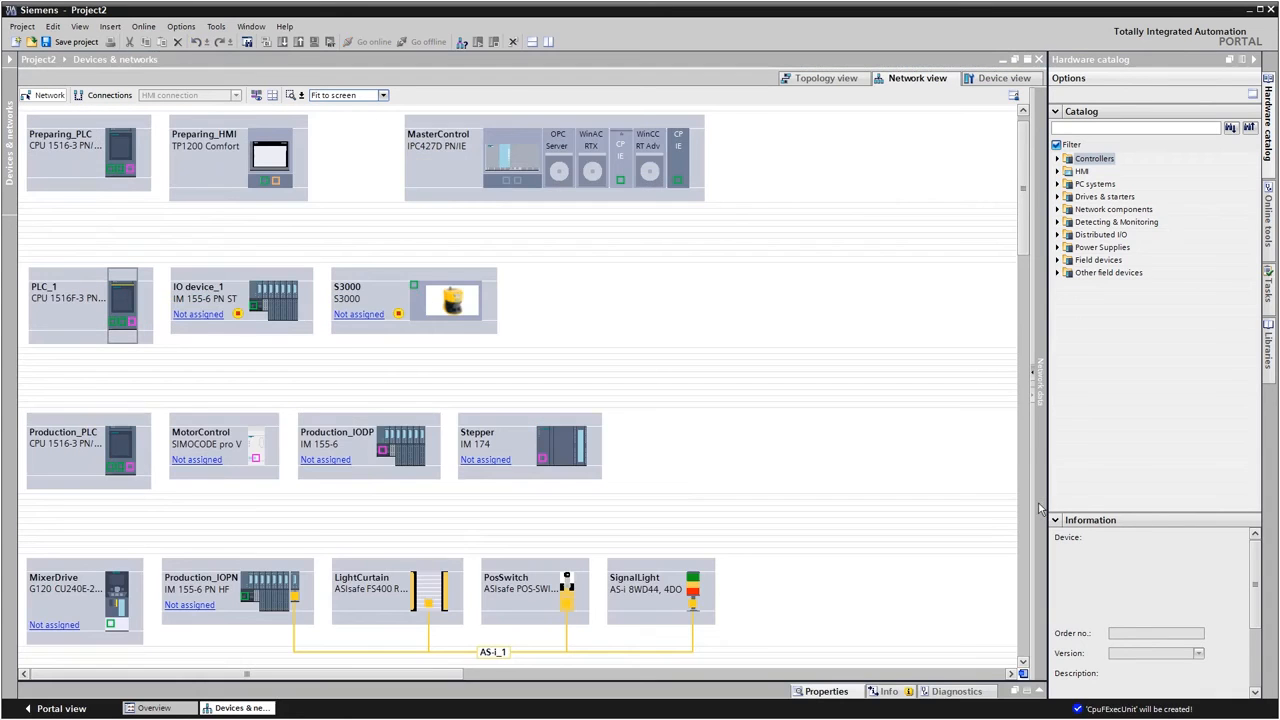
Examine the safety administration entry and the program blocks of PLC_1 in the project tree.
click(10, 60)
click(34, 163)
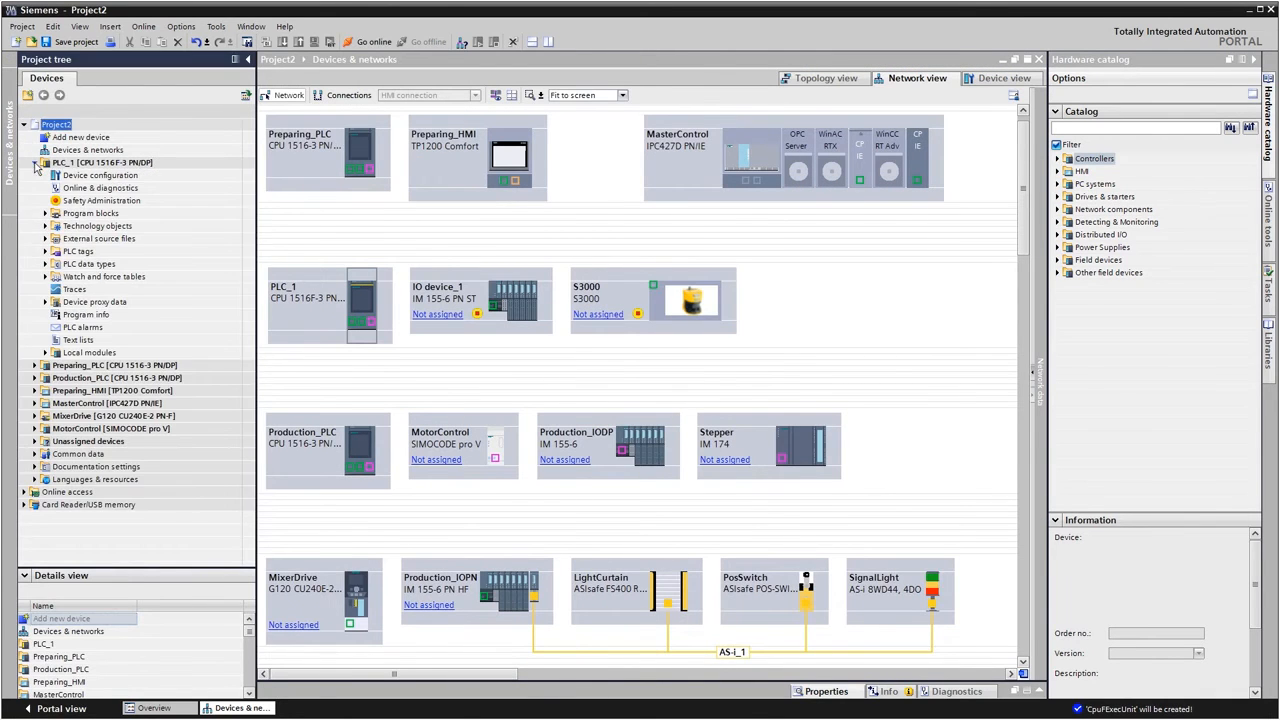
click(45, 213)
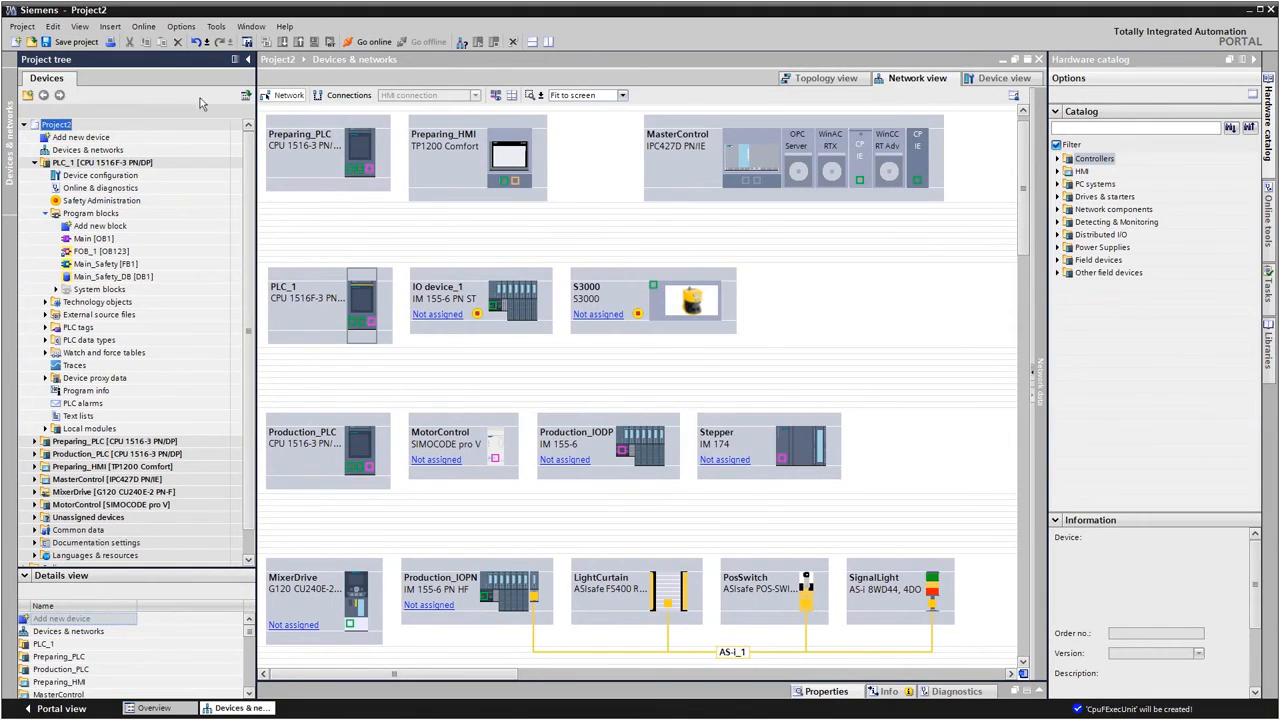
click(247, 59)
Copy PLC_1, IO device_1 and S3000 together and paste the copies beside S3000 in the same row.
drag(23, 257, 523, 371)
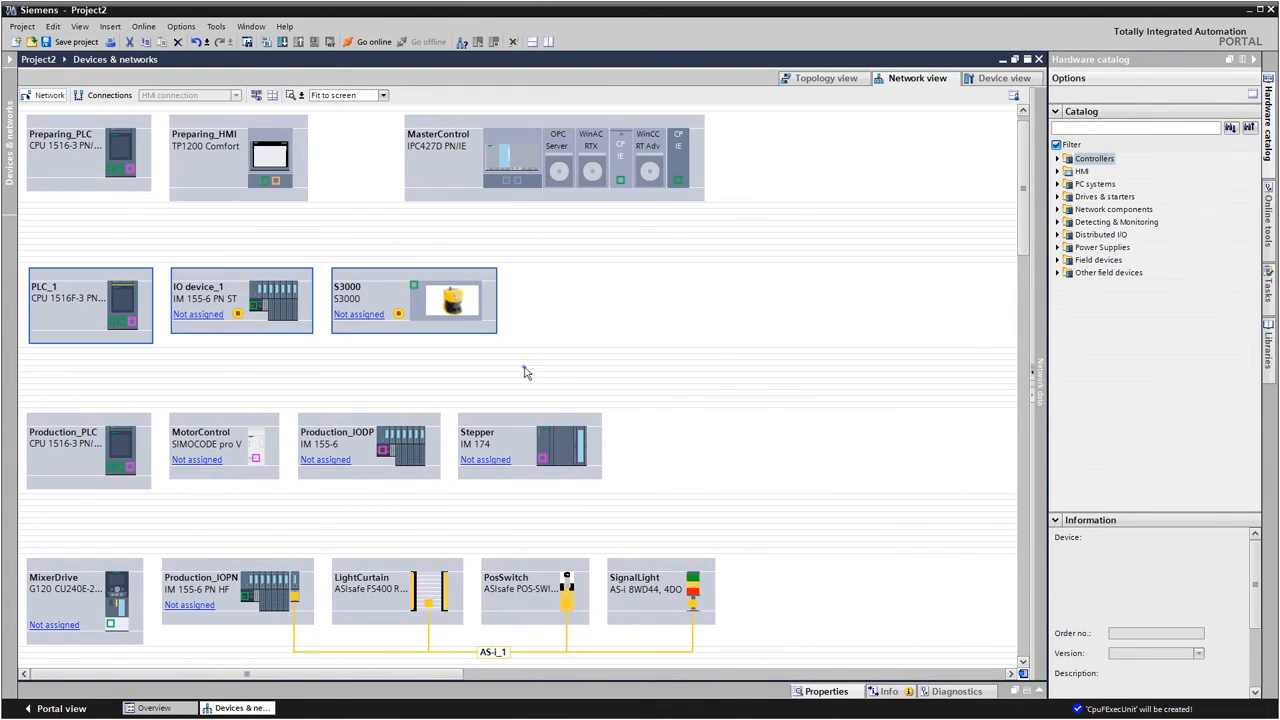
right_click(388, 294)
click(411, 341)
right_click(505, 317)
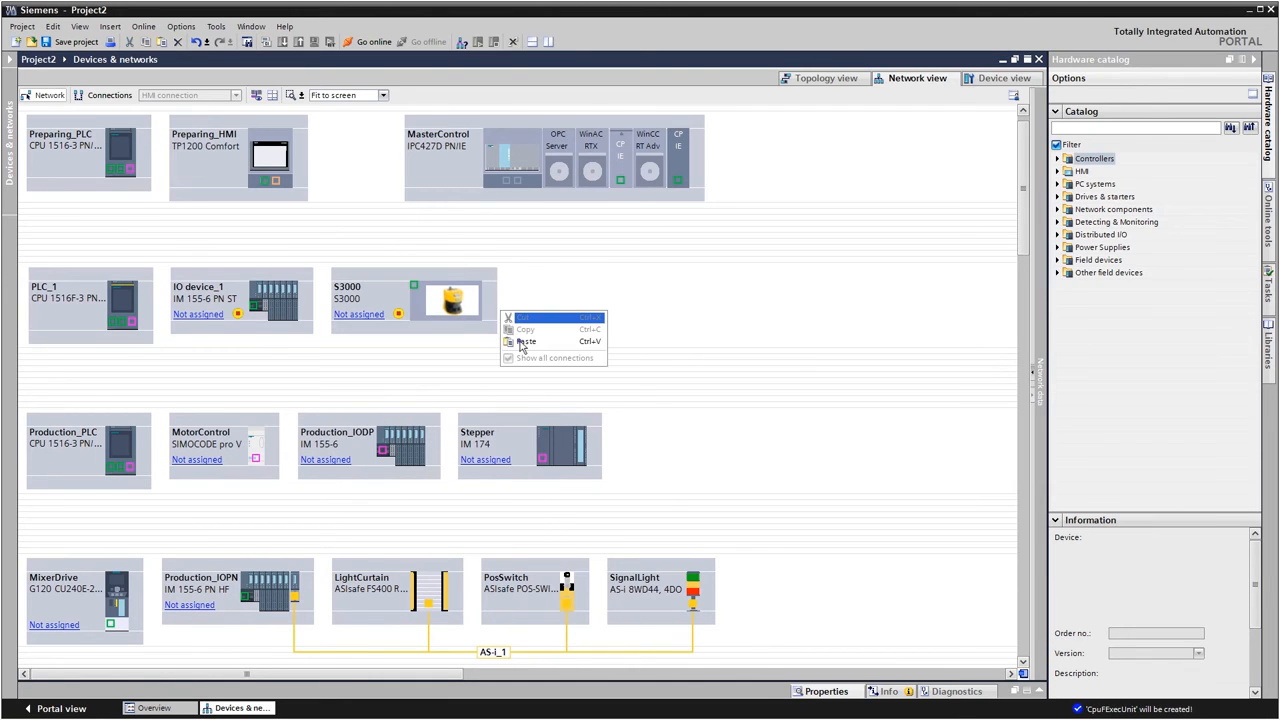
click(522, 341)
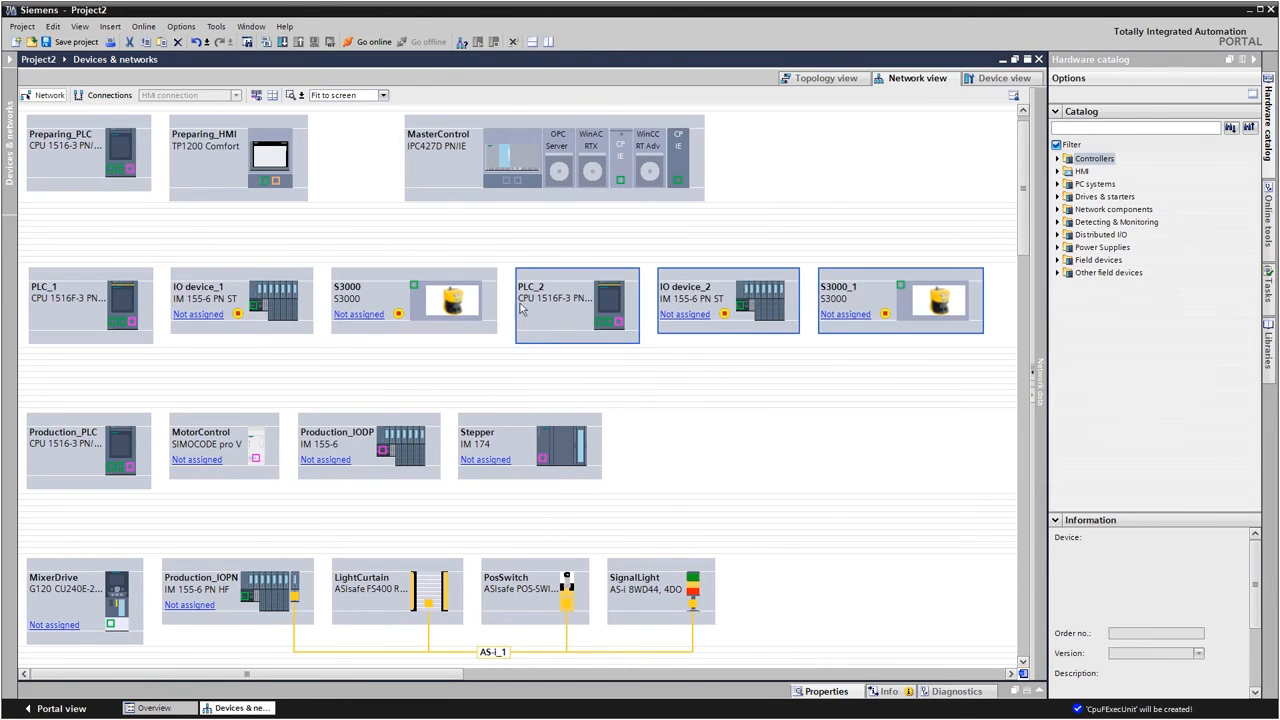
Maximize the network view and network the PROFINET devices, assigning each IO device and S3000 to its PLC, and MixerDrive and Production_IOPN to Production_PLC.
double_click(527, 60)
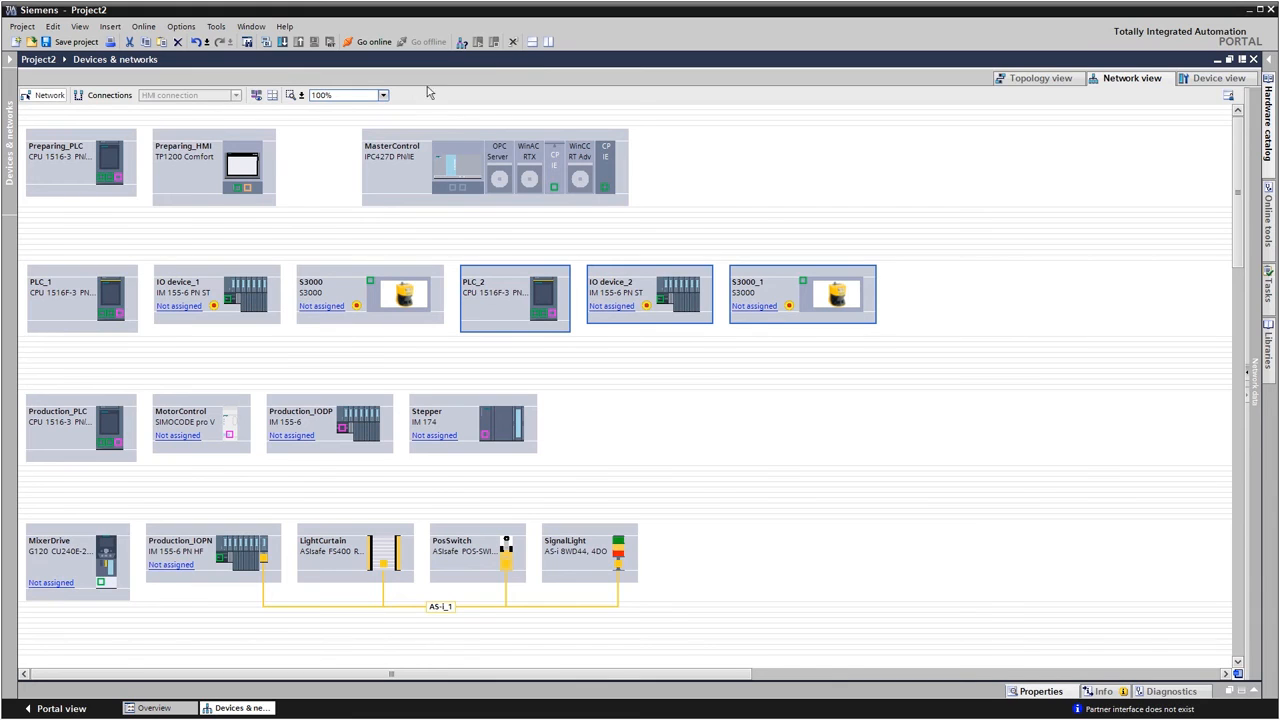
drag(109, 181, 556, 193)
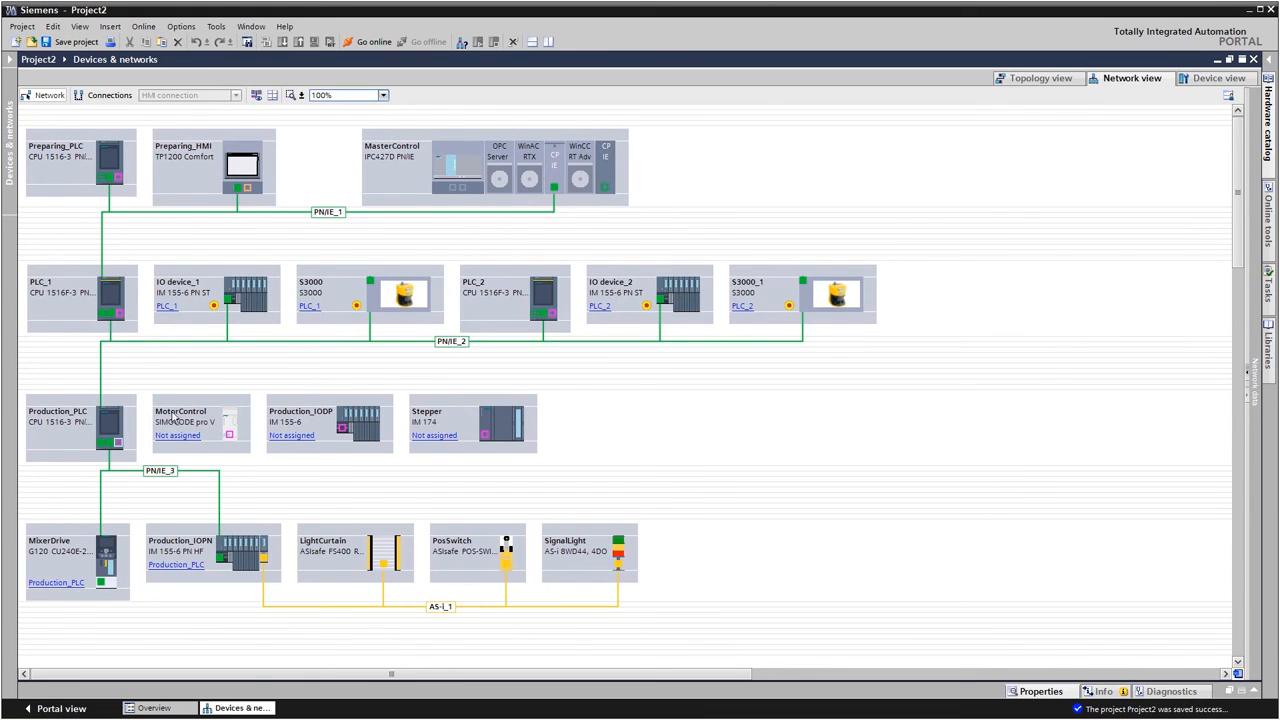
Connect MotorControl, Production_IODP and Stepper to Production_PLC over PROFIBUS and show the interface addresses in the network view.
drag(118, 441, 229, 436)
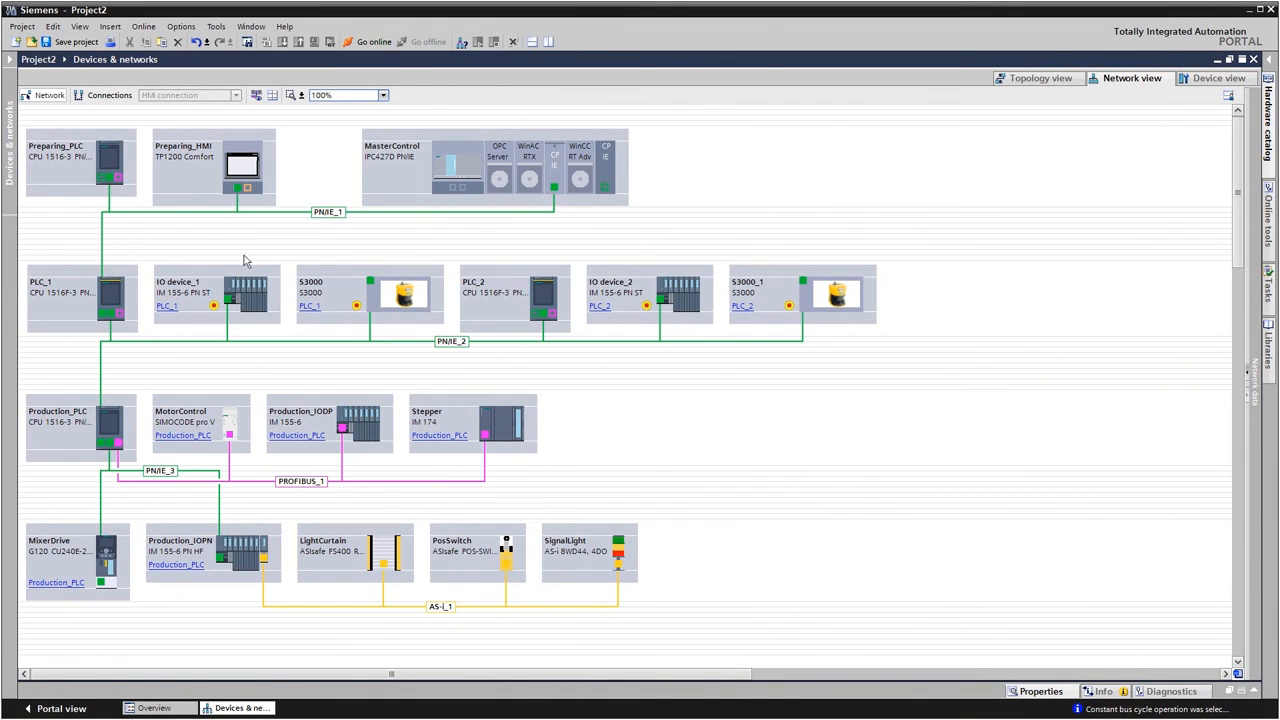
click(256, 95)
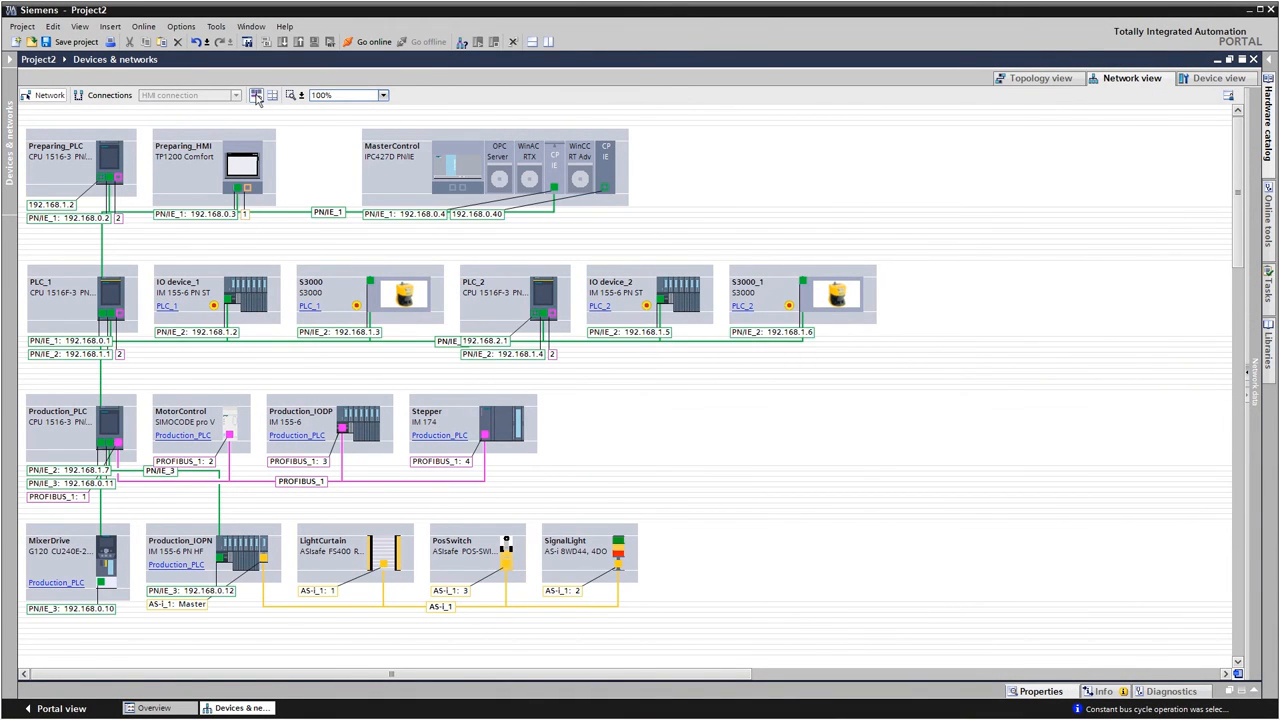